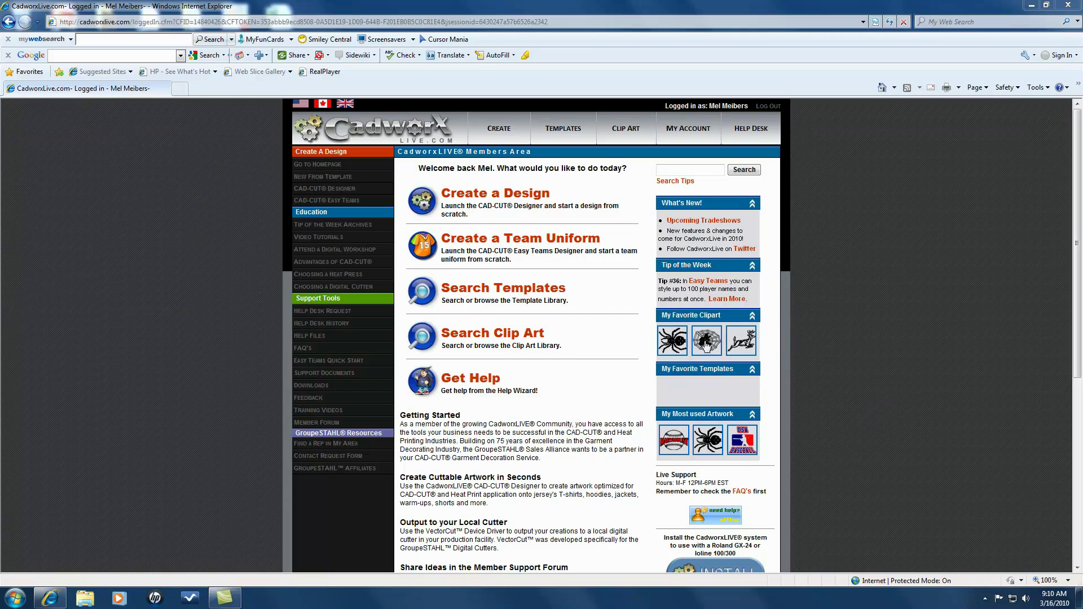
Step: Launch the Easy Teams designer for creating a team uniform and maximize its window
left_click(425, 248)
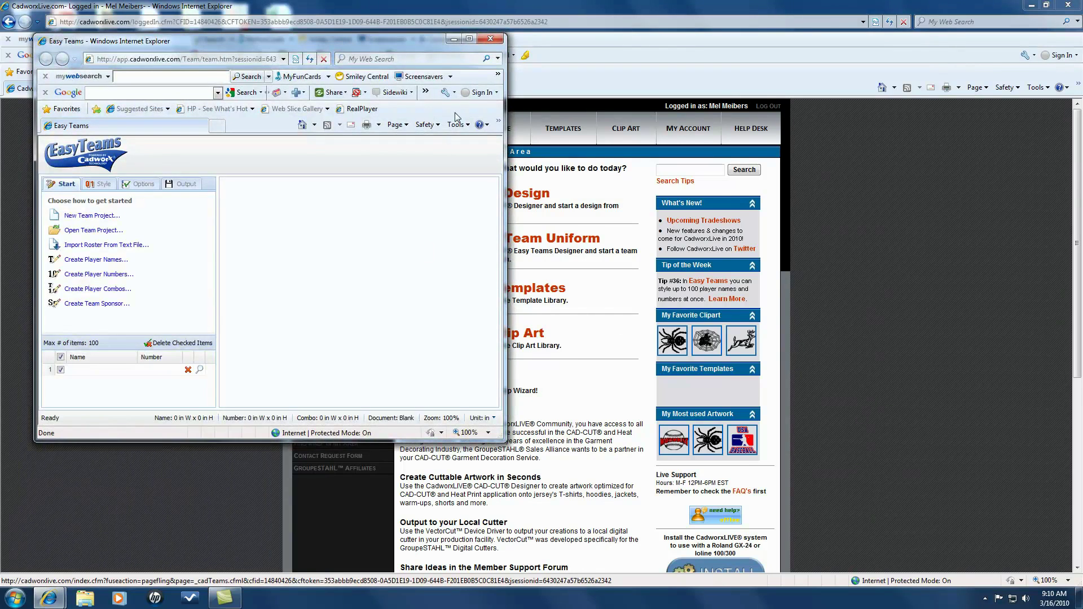
left_click(469, 39)
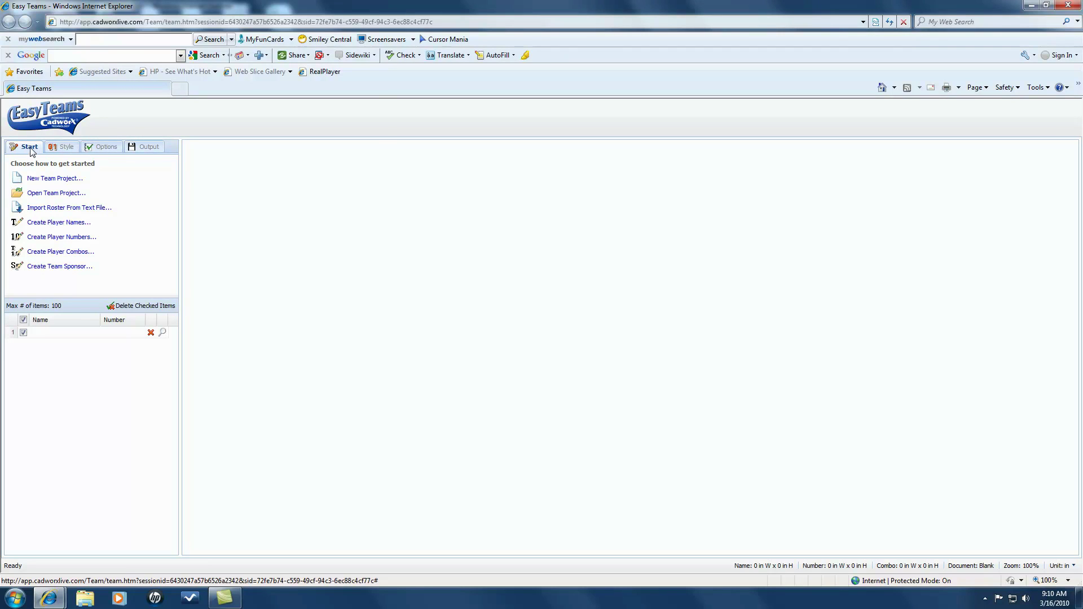
Step: Create player combos from a comma-separated list of three player surnames with the numbers 45, 44 and 21
left_click(48, 251)
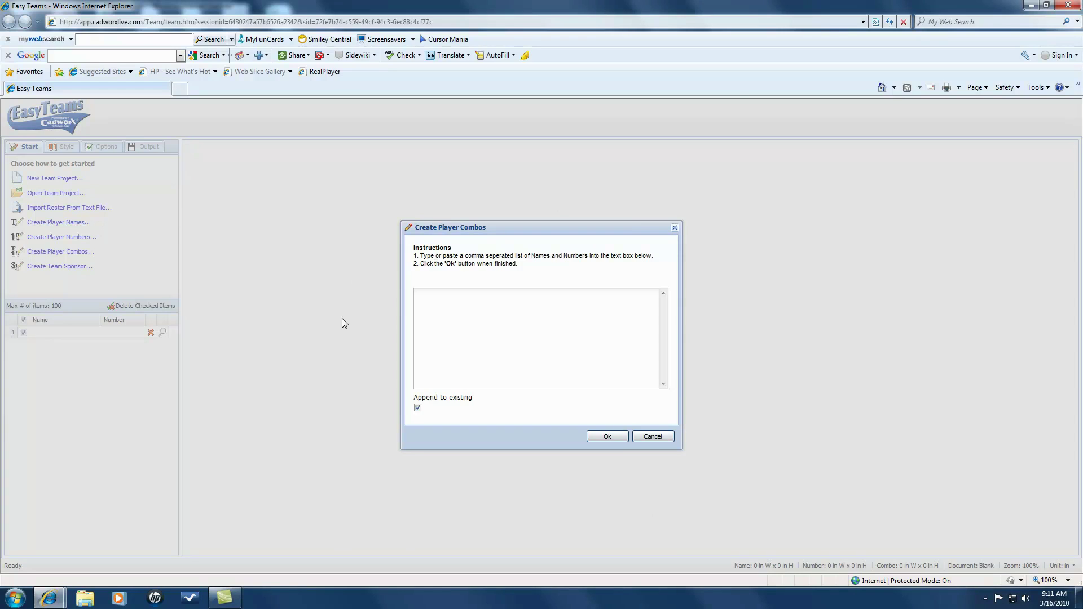
left_click(449, 303)
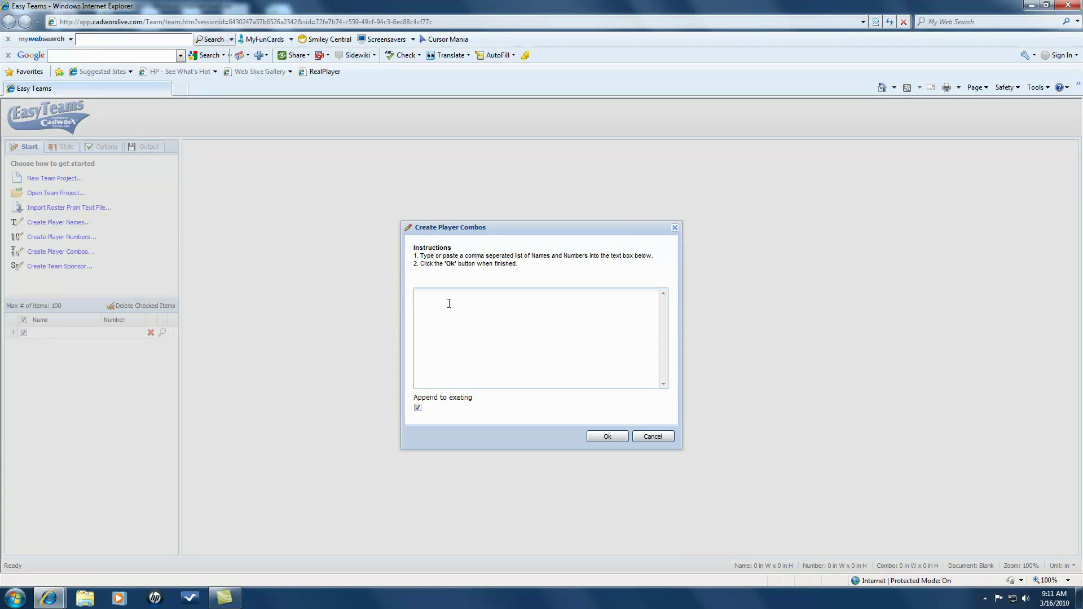
type("MEIBERS")
type(",45")
key("Return")
type("BOYLE")
type(",44 ")
type("DWYER")
type(",21")
left_click(619, 438)
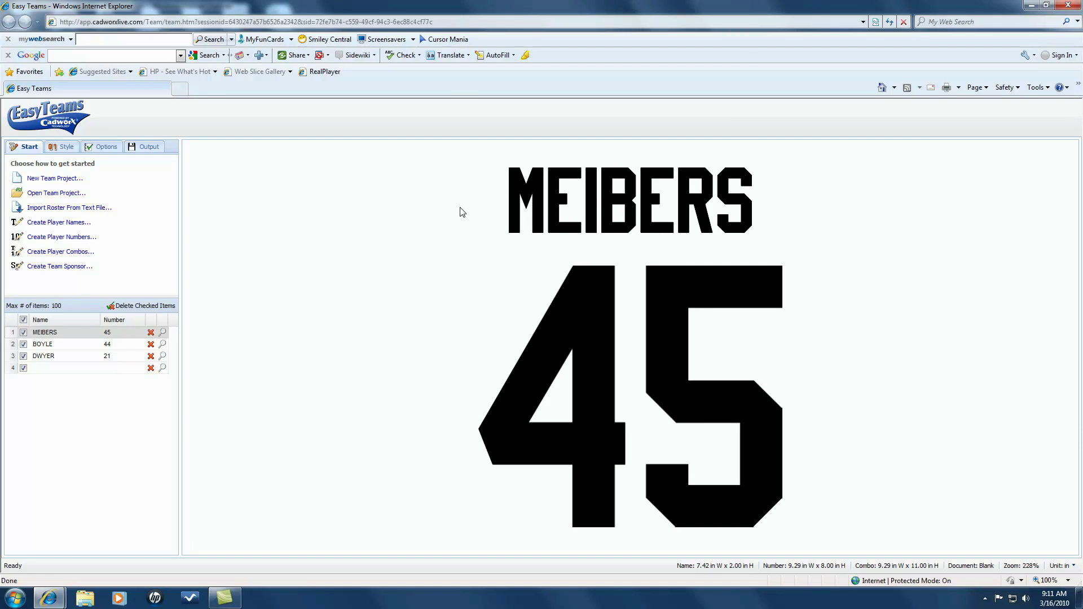
Step: Edit the custom name style to size 3 with the vx_Varsity font from the last page of fonts
left_click(59, 150)
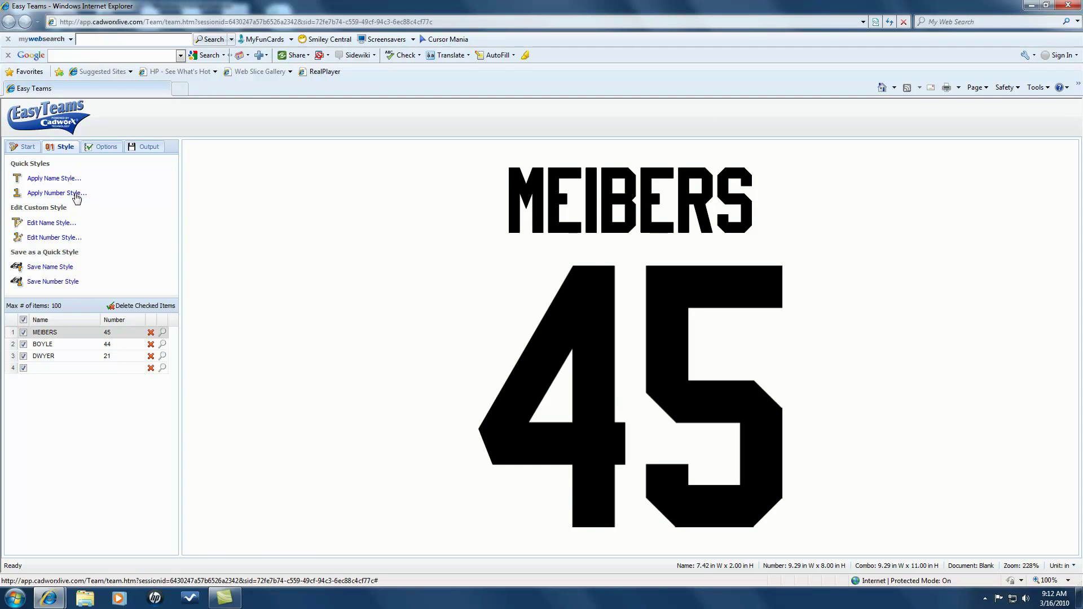
left_click(46, 223)
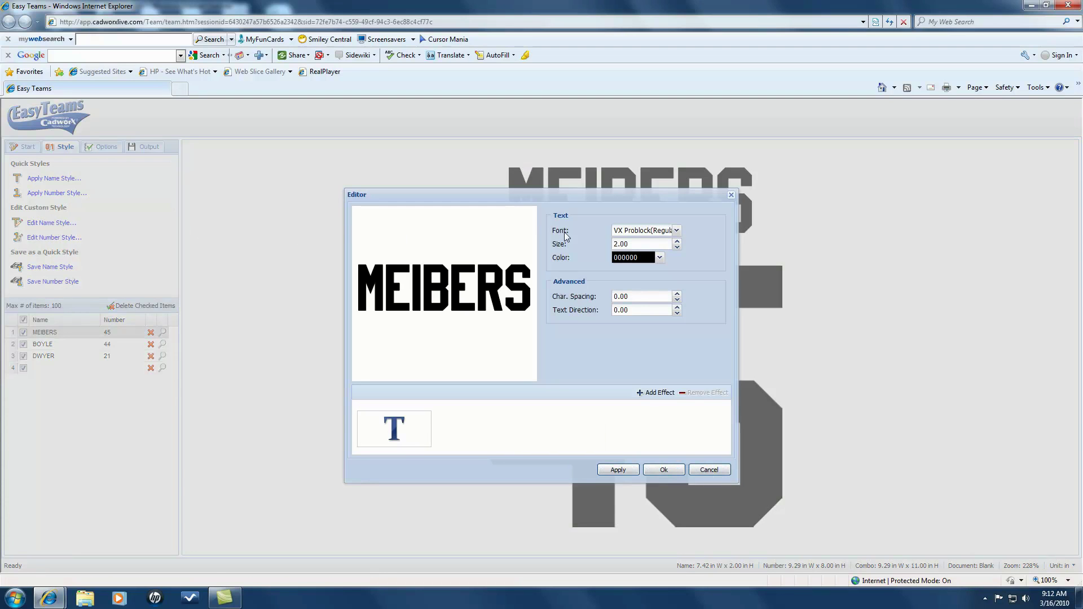
double_click(618, 244)
type("3")
left_click(677, 232)
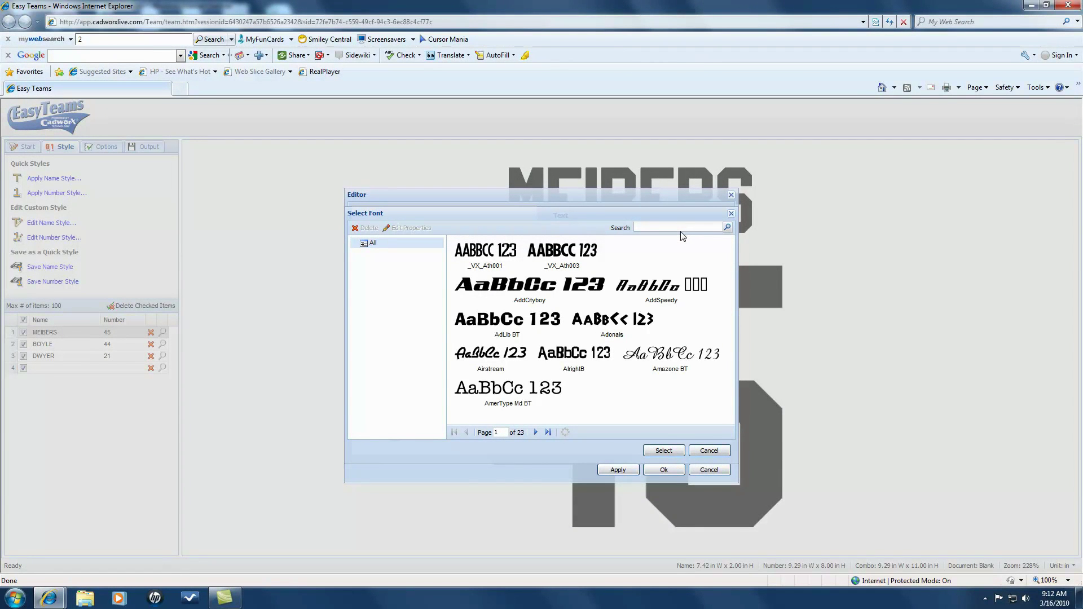
left_click(548, 432)
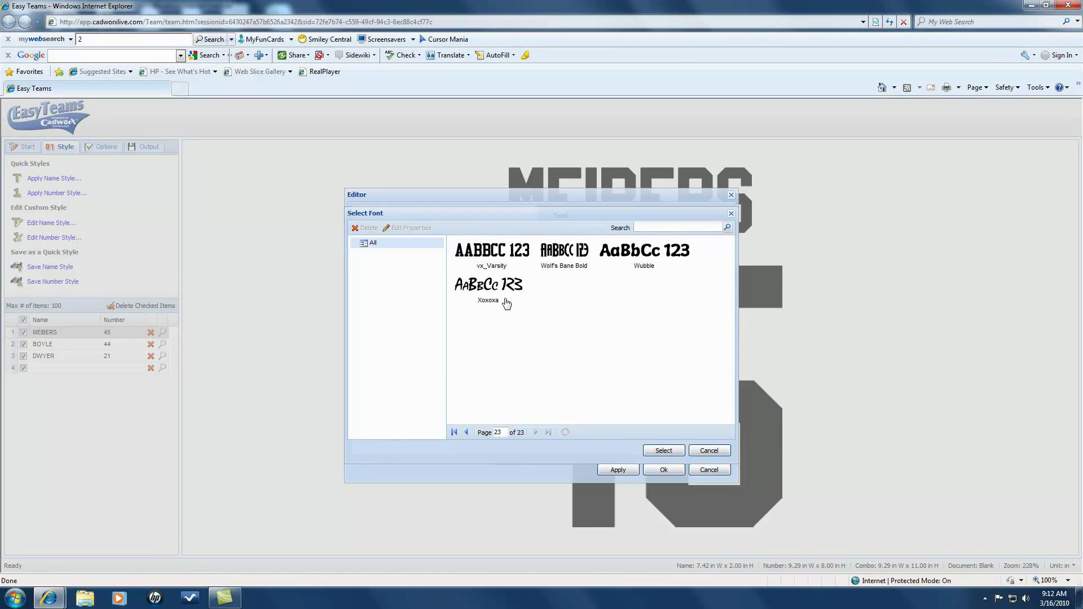
left_click(486, 255)
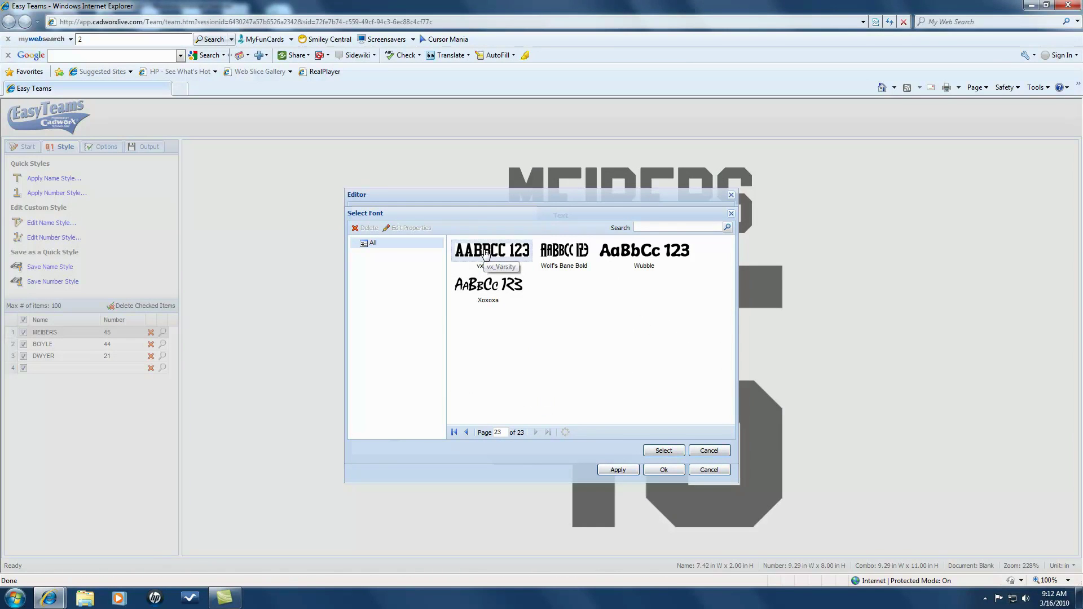
left_click(662, 451)
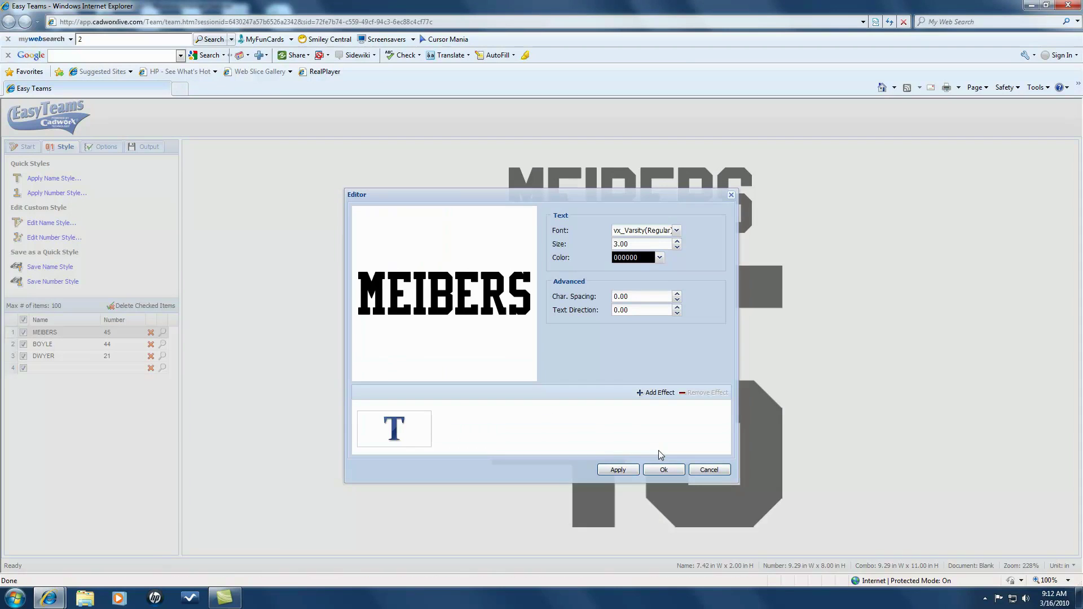
left_click(662, 470)
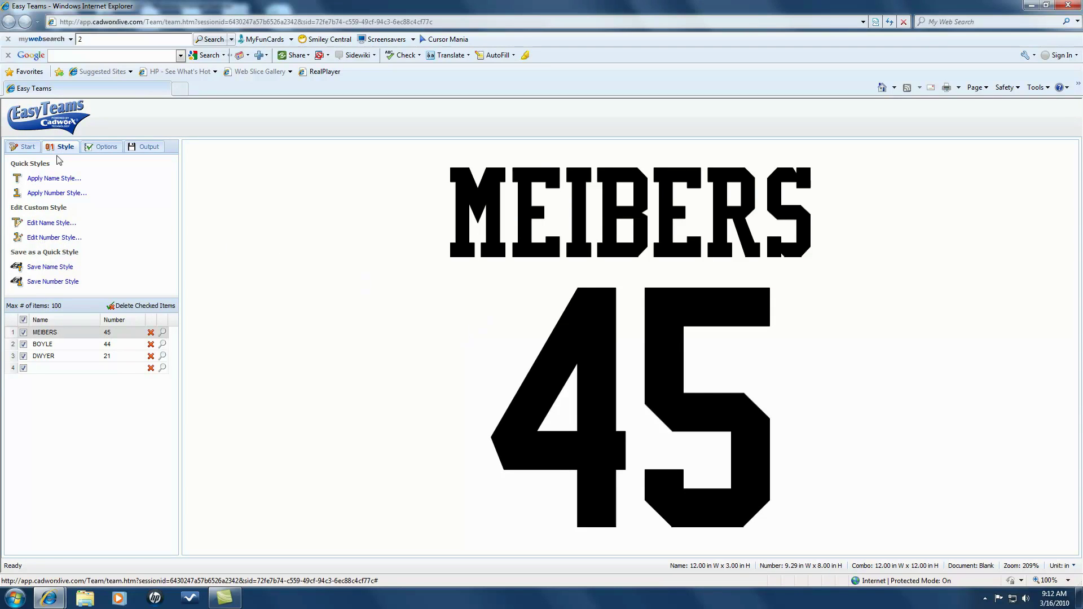
Step: Edit the custom number style to size 10 with the vx_Varsity font
left_click(45, 240)
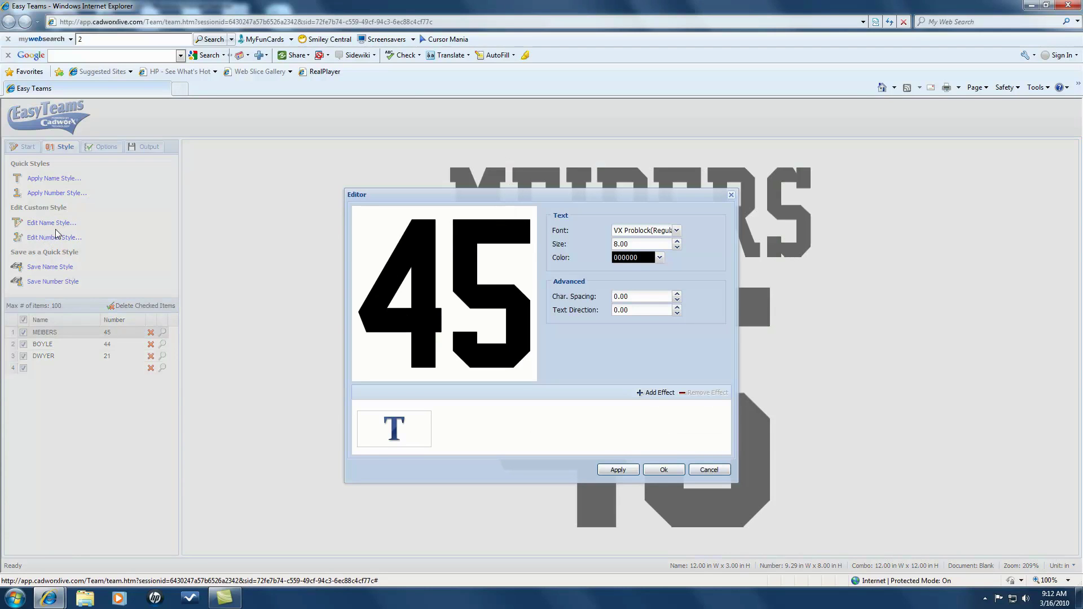
left_click_drag(628, 243, 589, 246)
type("10")
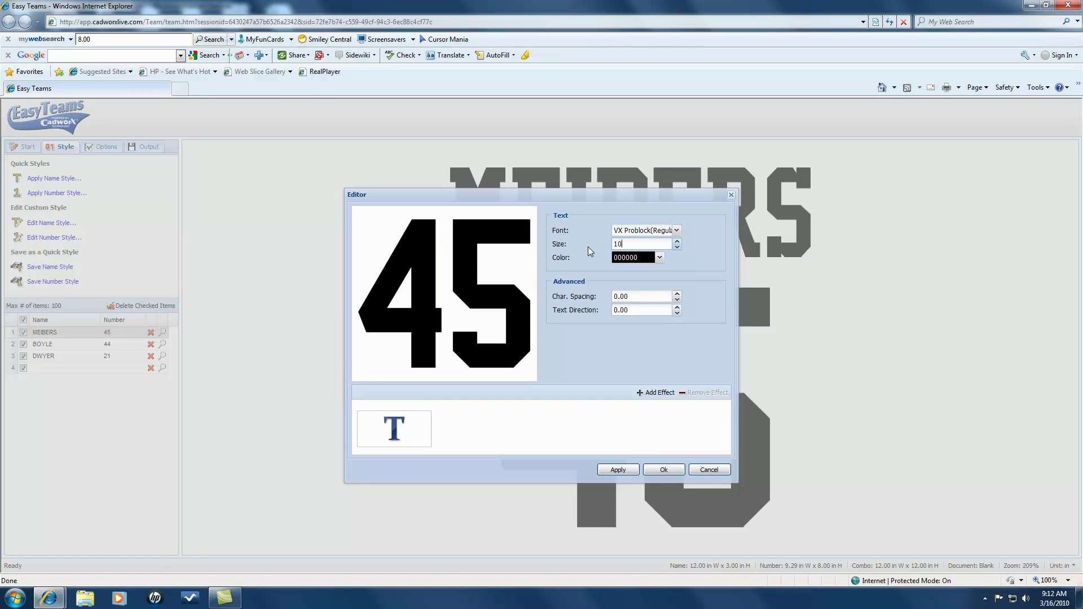
left_click(677, 231)
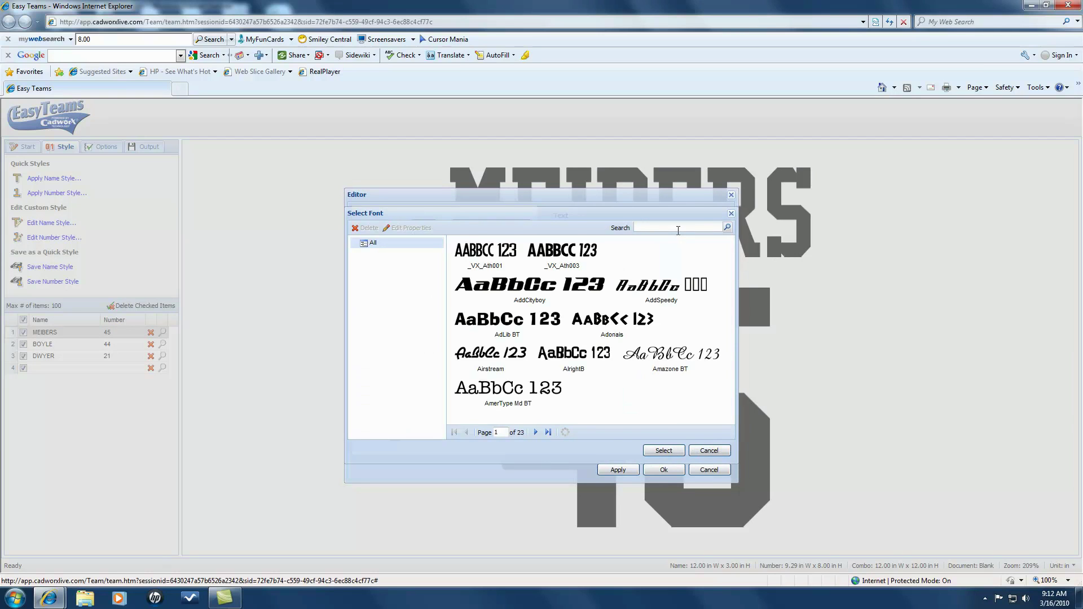
left_click(547, 432)
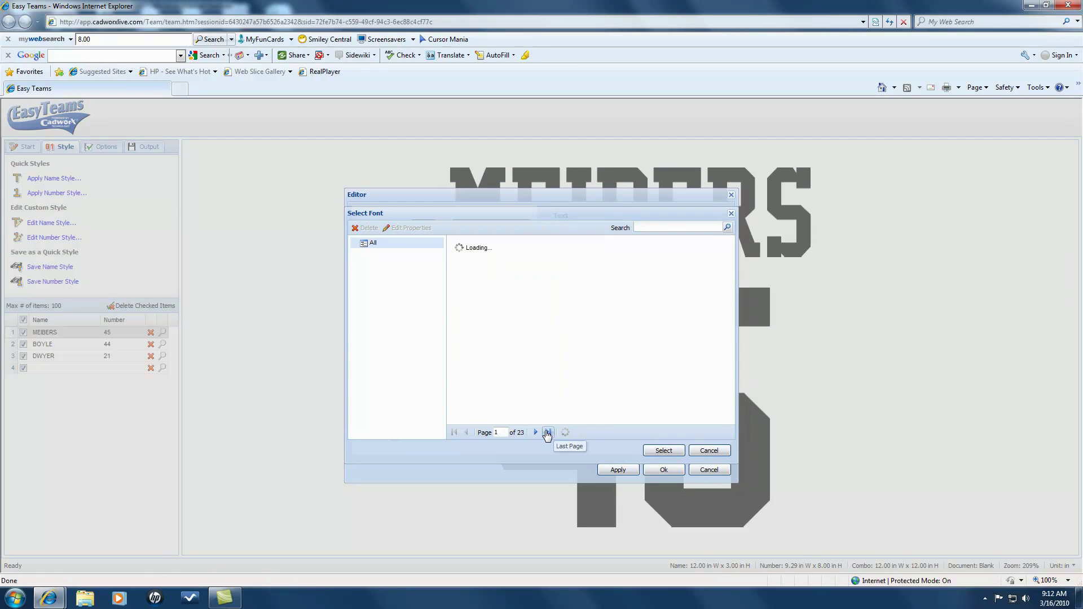
left_click(490, 250)
left_click(658, 451)
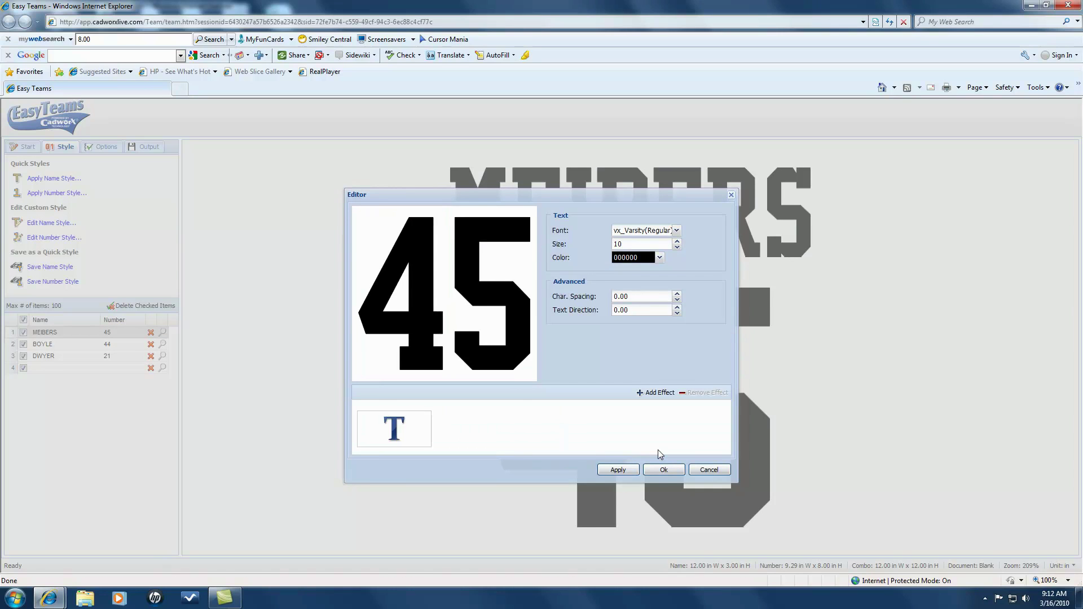
left_click(663, 469)
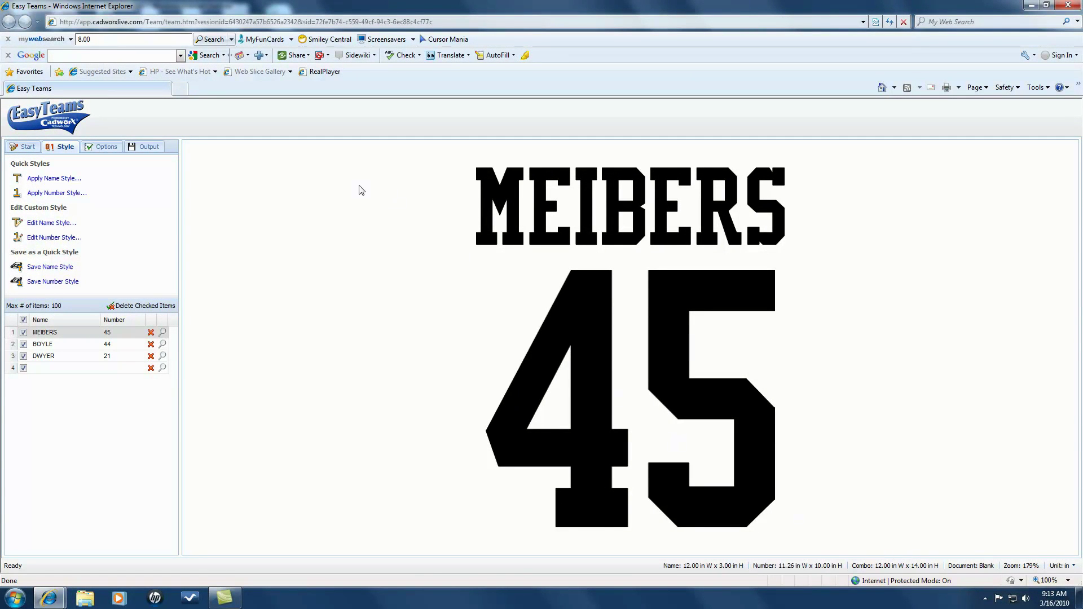
Step: Review the display unit and Size To Fit choices, and set the name and number gap to .5 inches
left_click(104, 148)
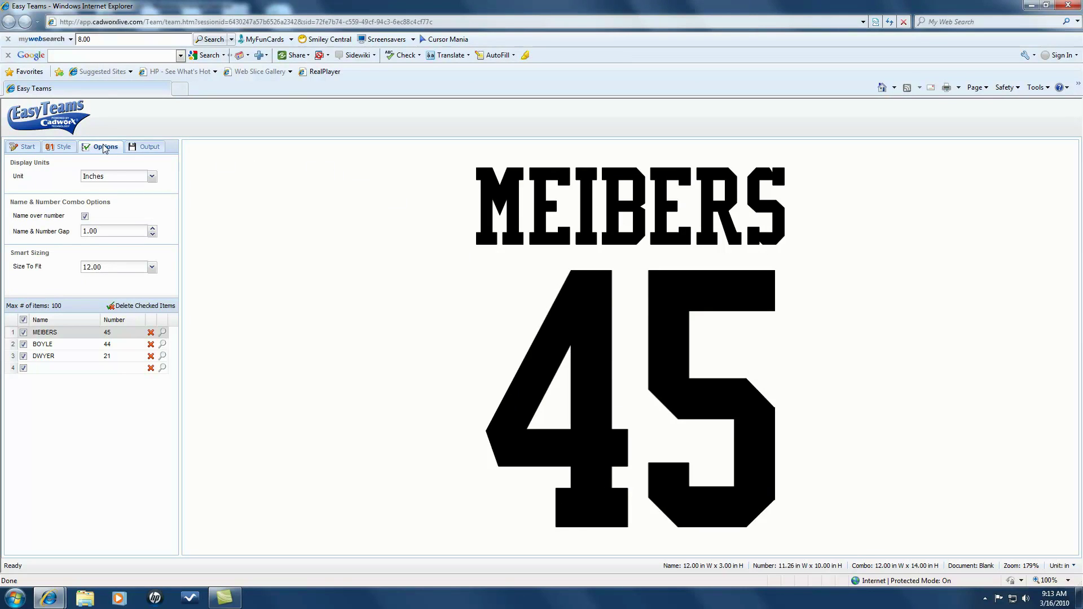
left_click(151, 177)
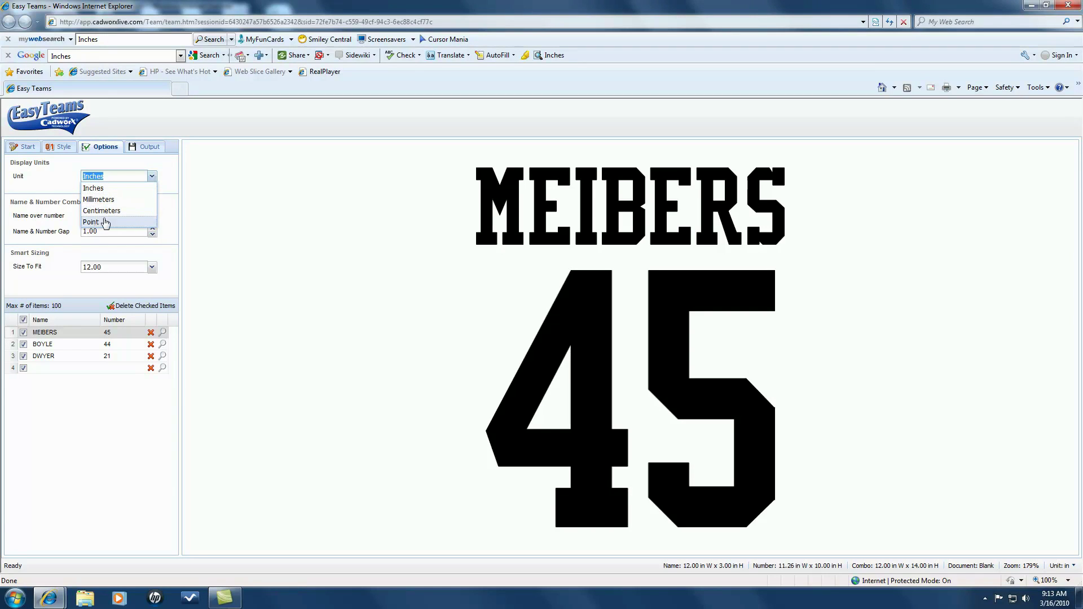
left_click(143, 165)
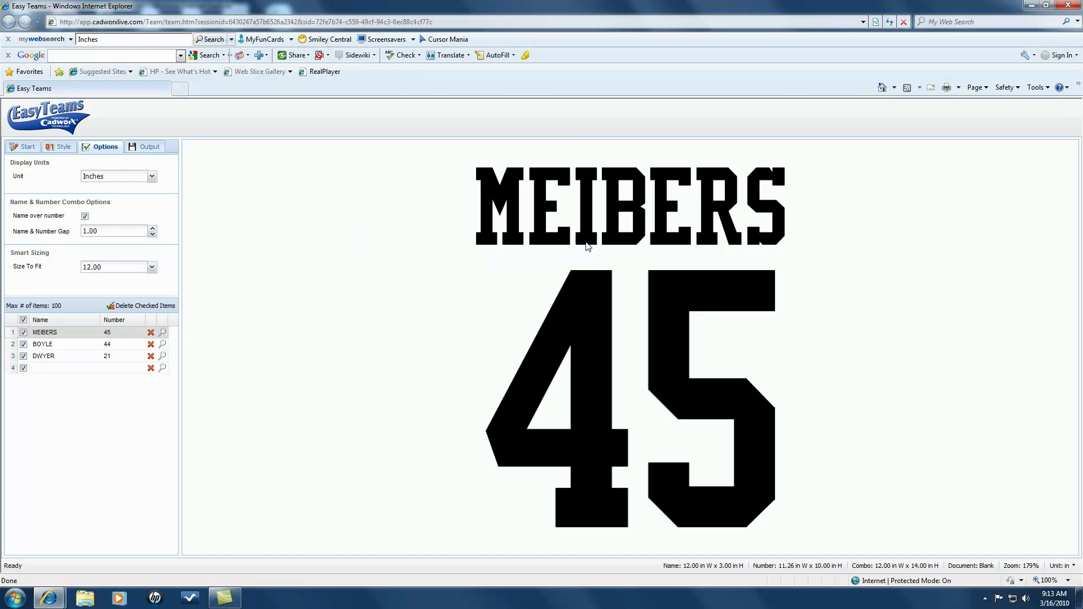
left_click_drag(125, 231, 41, 226)
type(".5")
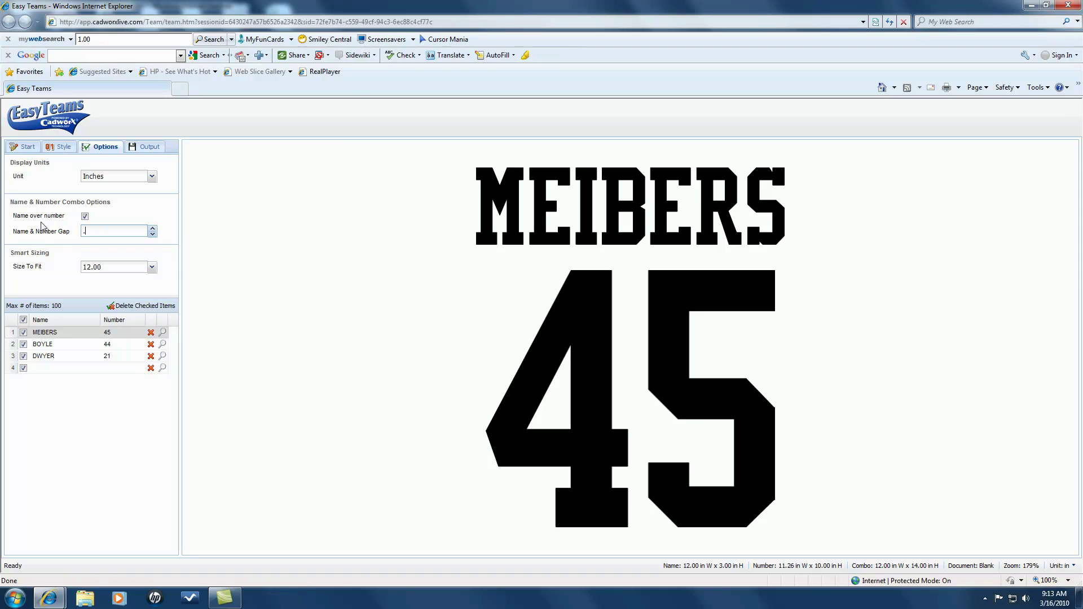
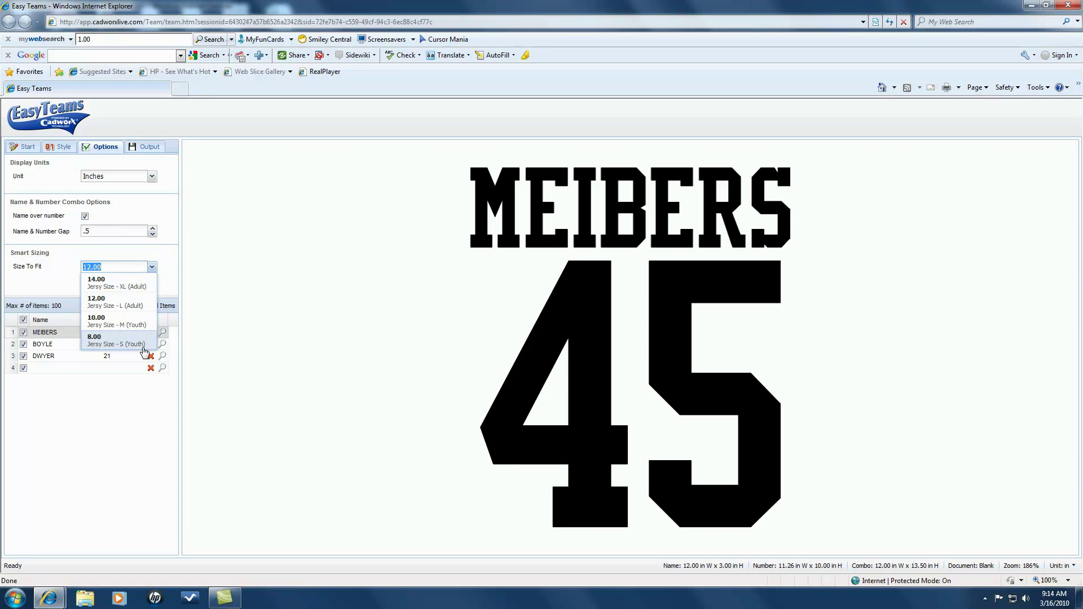
left_click(292, 271)
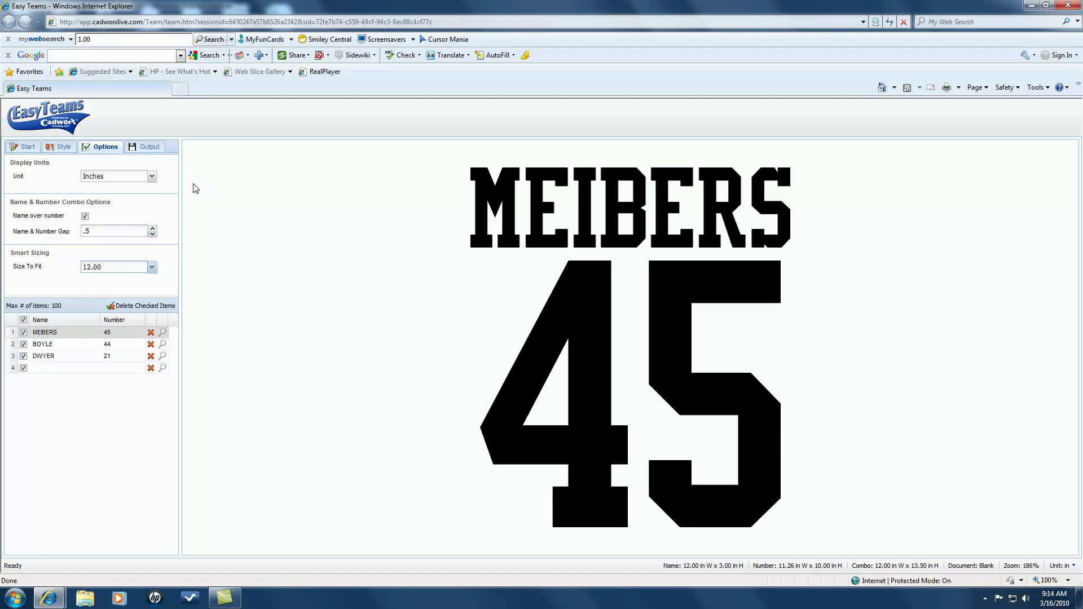
Step: Add the first Contour effect to the custom name style and color the contour red
left_click(64, 148)
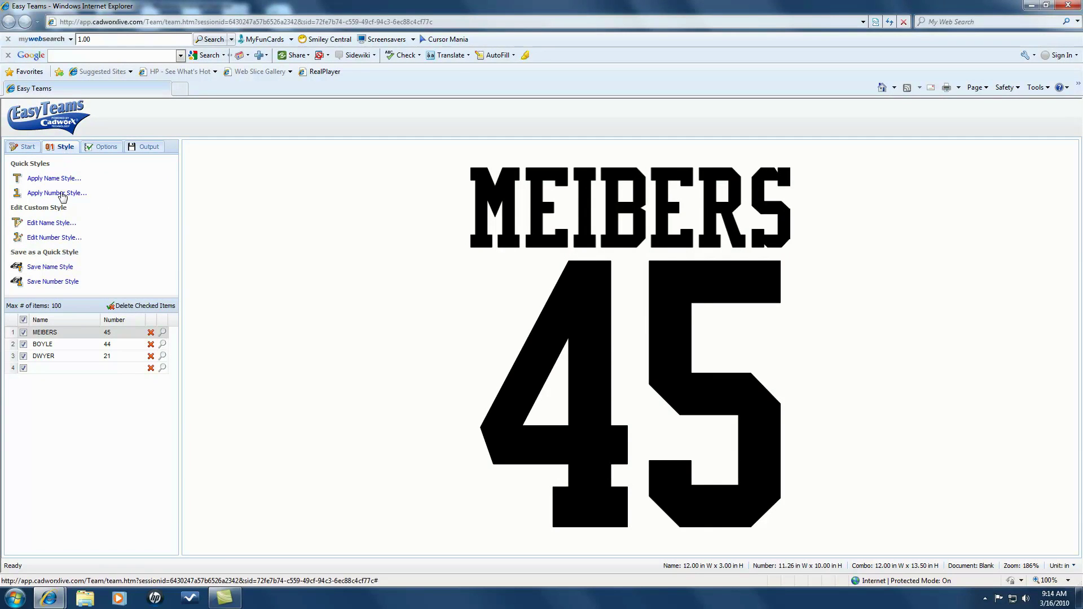
left_click(50, 225)
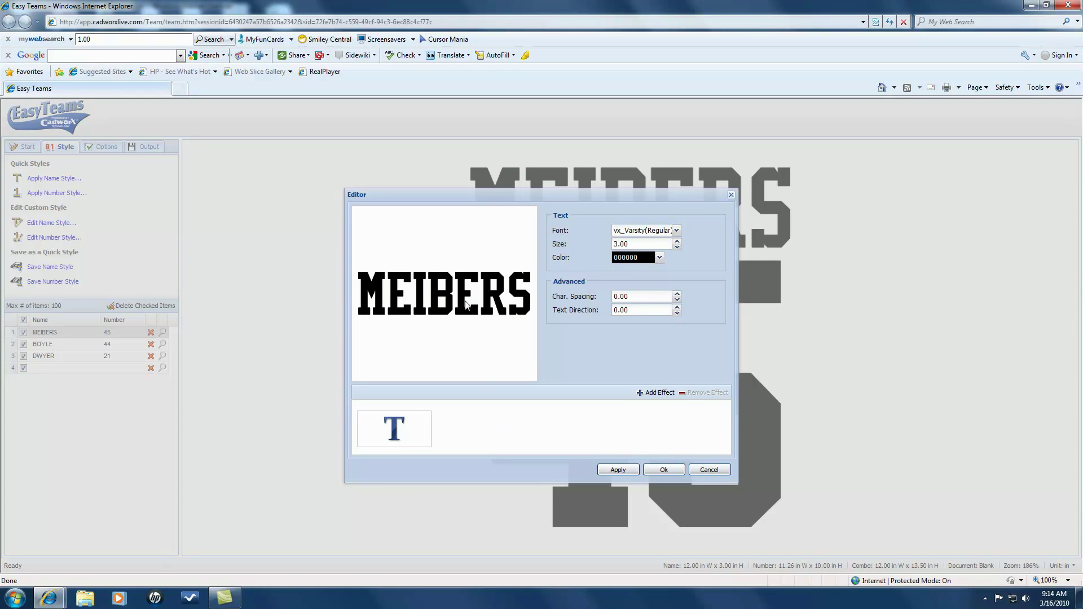
left_click(658, 393)
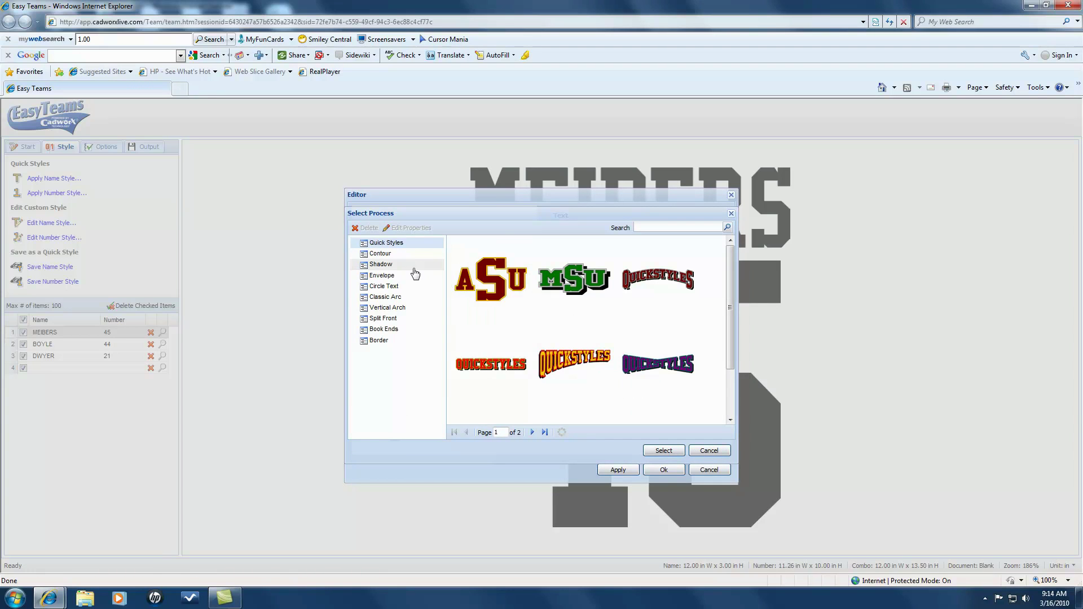
left_click(387, 256)
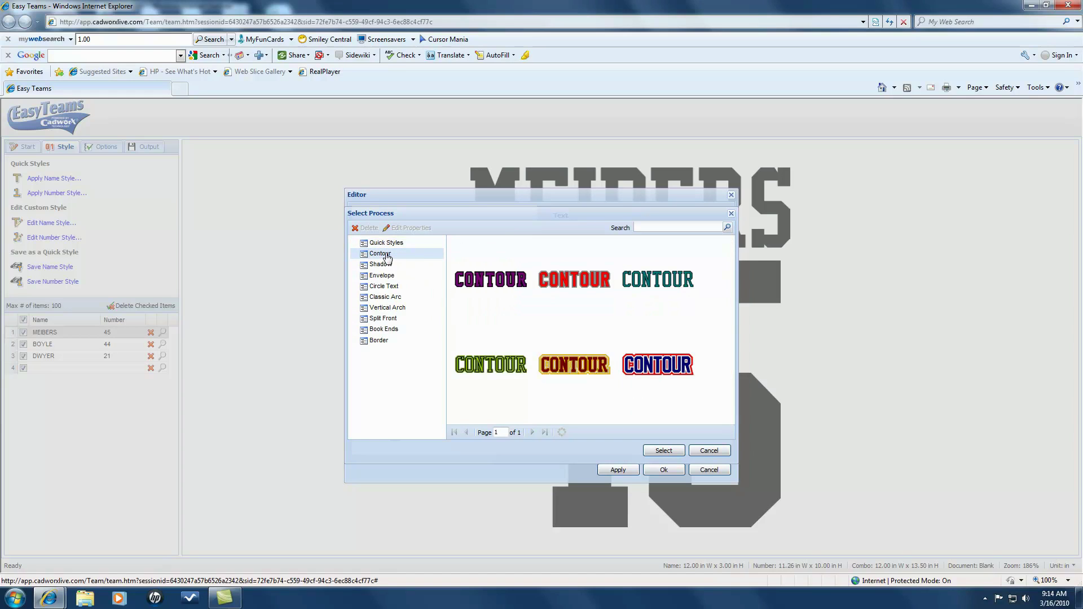
left_click(484, 284)
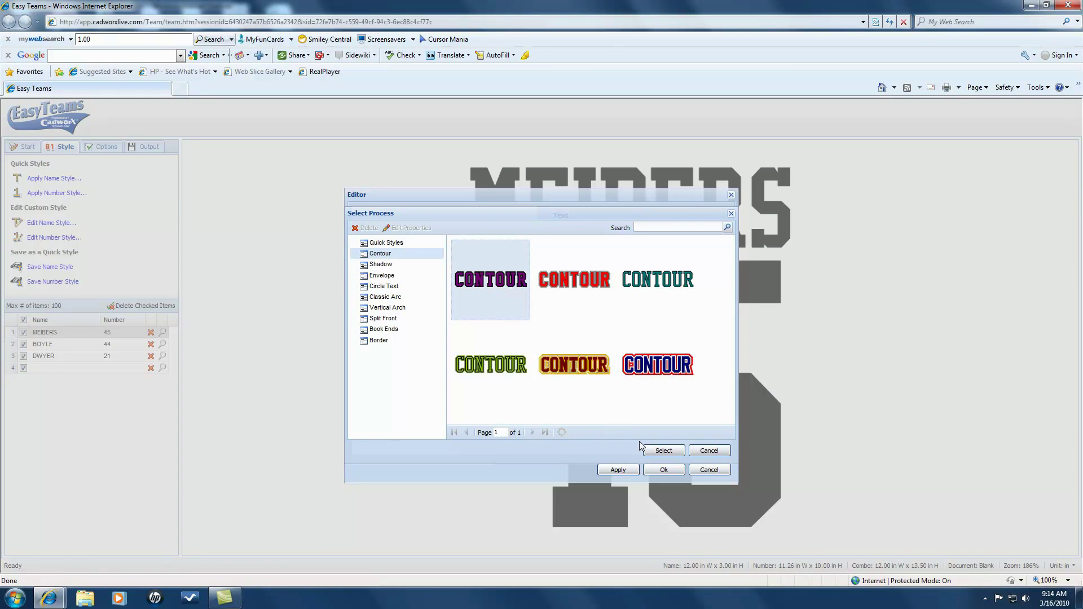
left_click(663, 451)
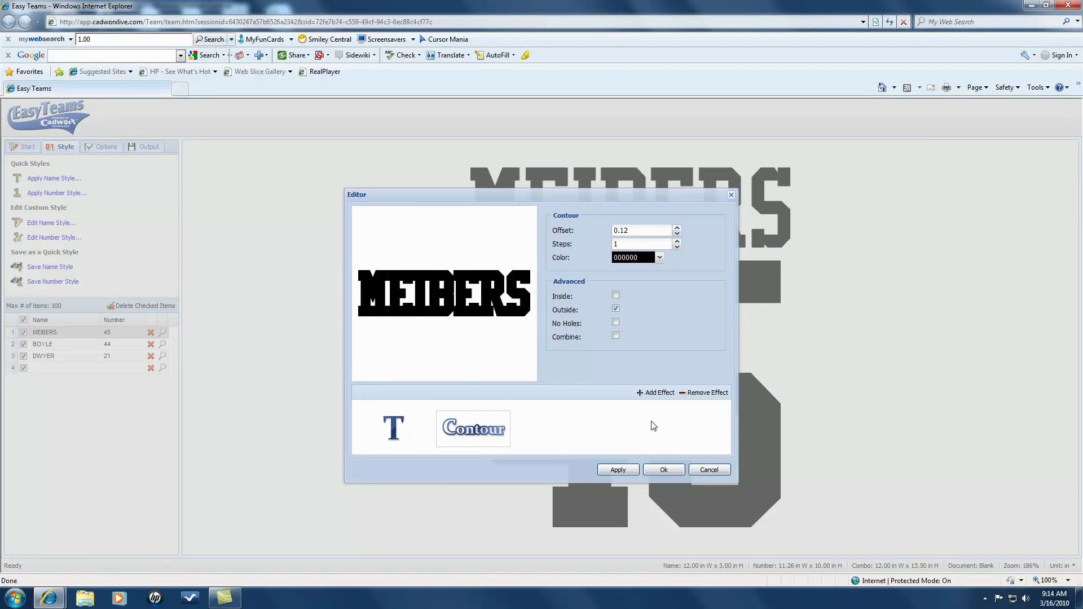
left_click(659, 258)
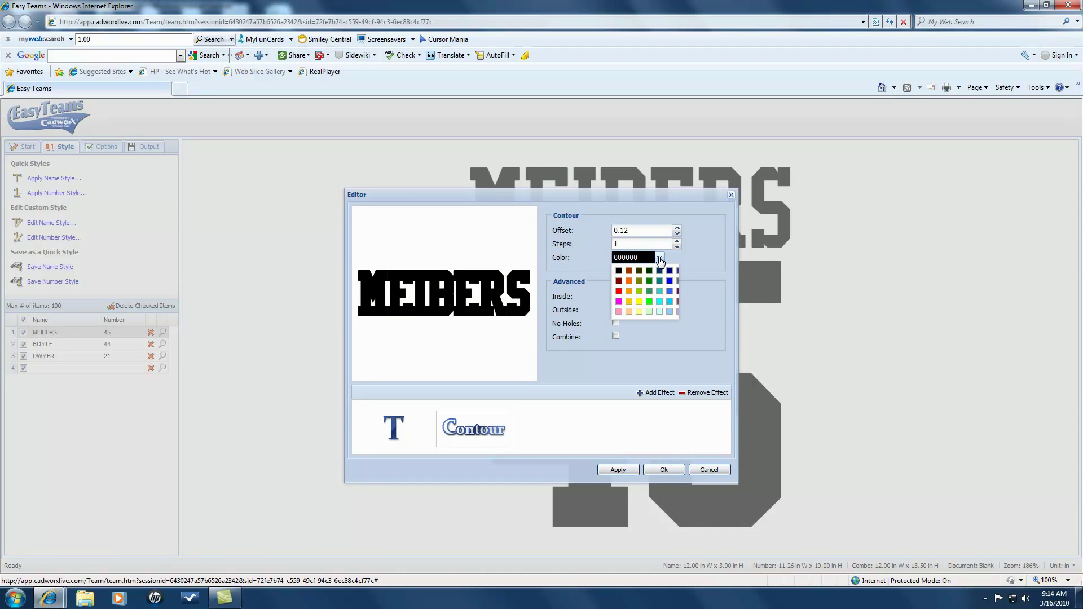
left_click(617, 291)
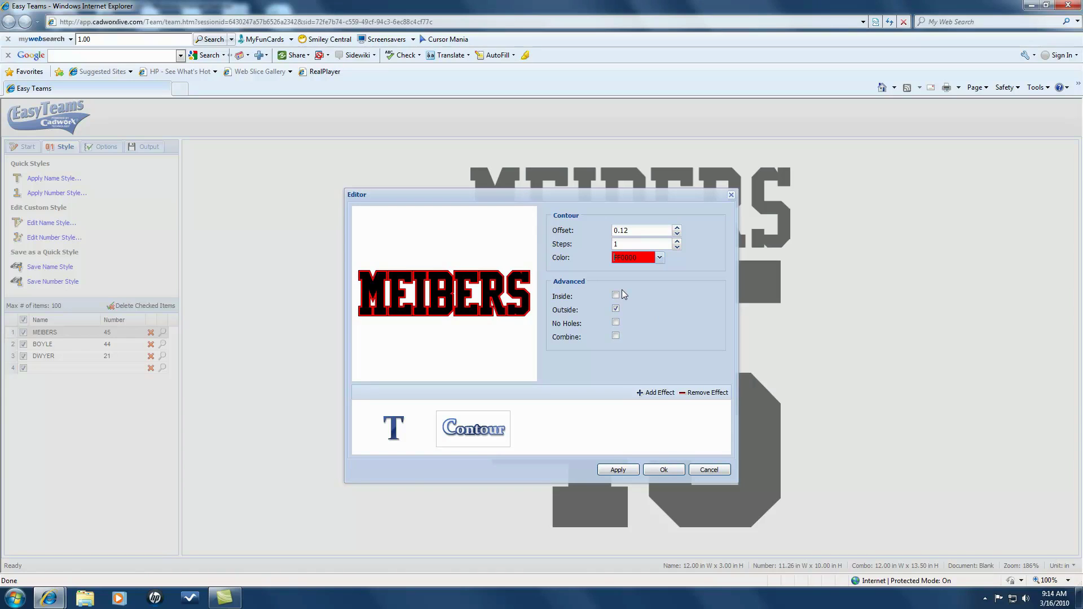
left_click(654, 471)
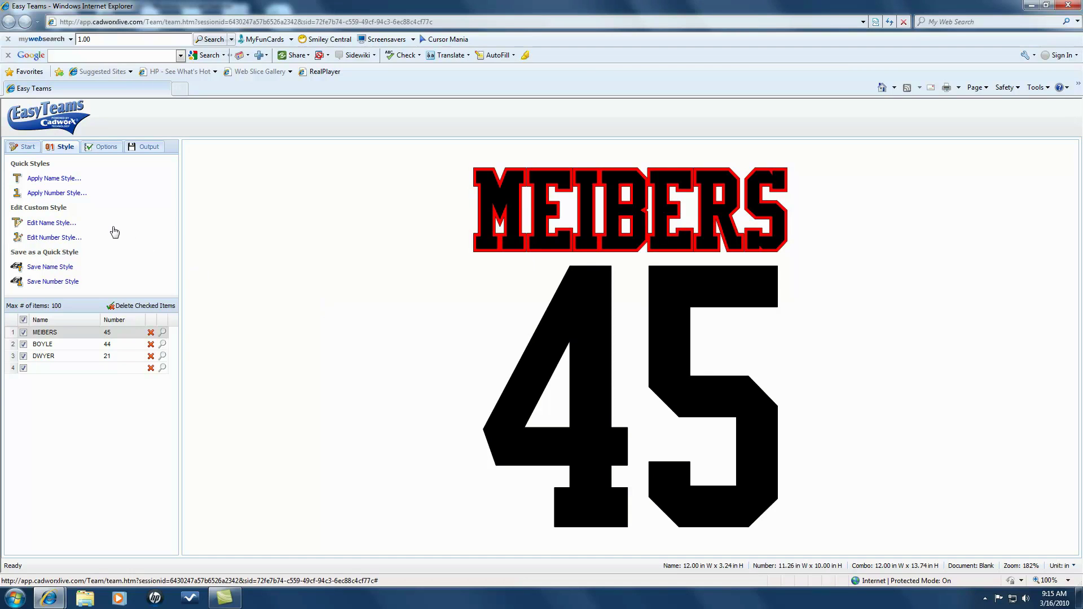
Step: Set the character spacing of the custom name style to 0.35
left_click(49, 224)
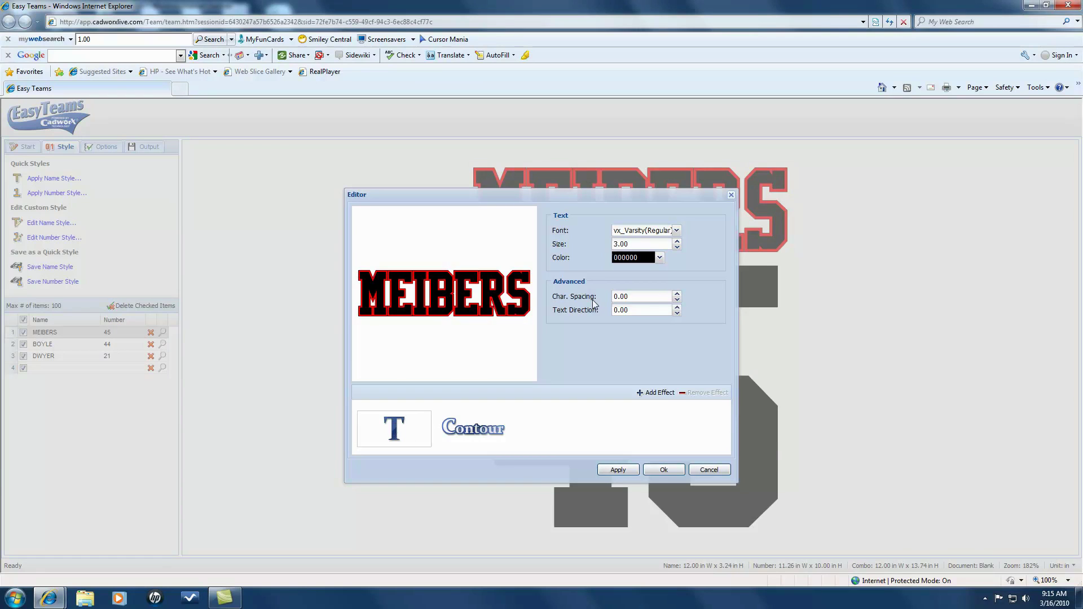
double_click(622, 296)
type("35")
left_click(630, 309)
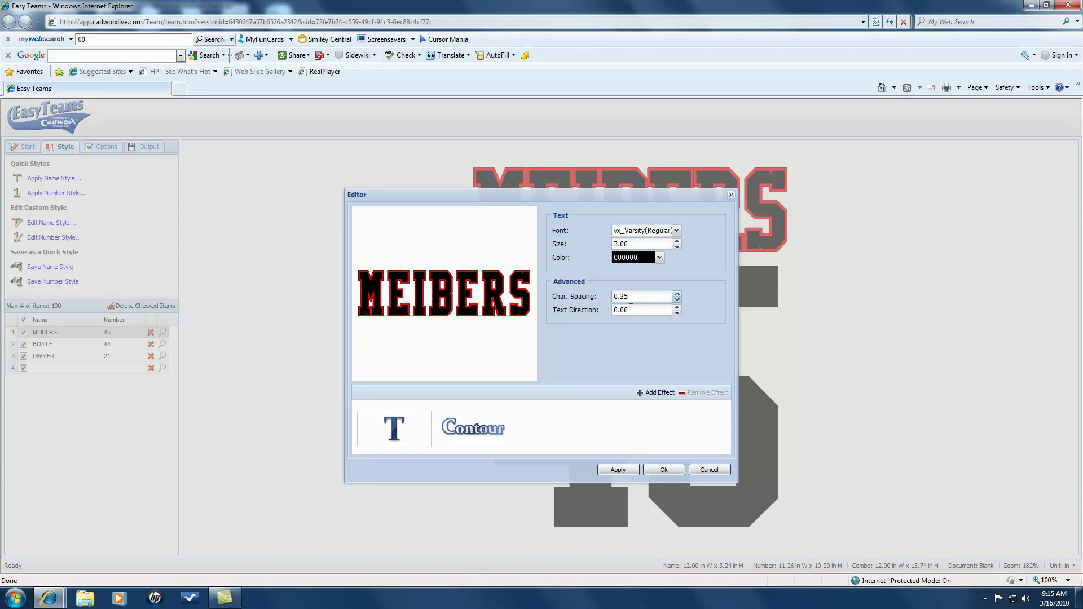
left_click(664, 473)
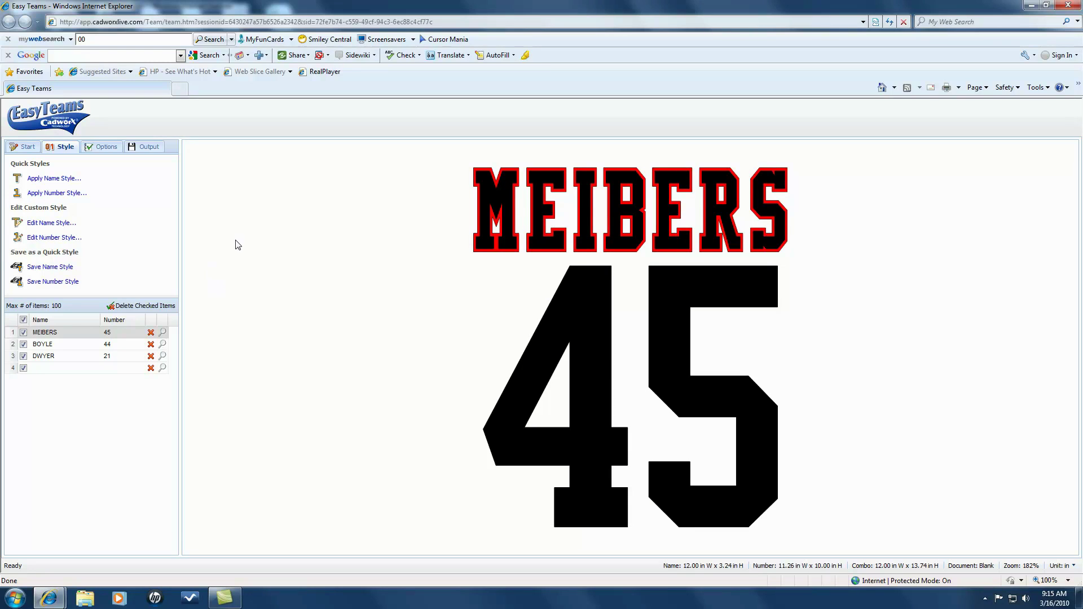
Step: Add the first Contour effect to the custom number style and color the contour red
left_click(50, 238)
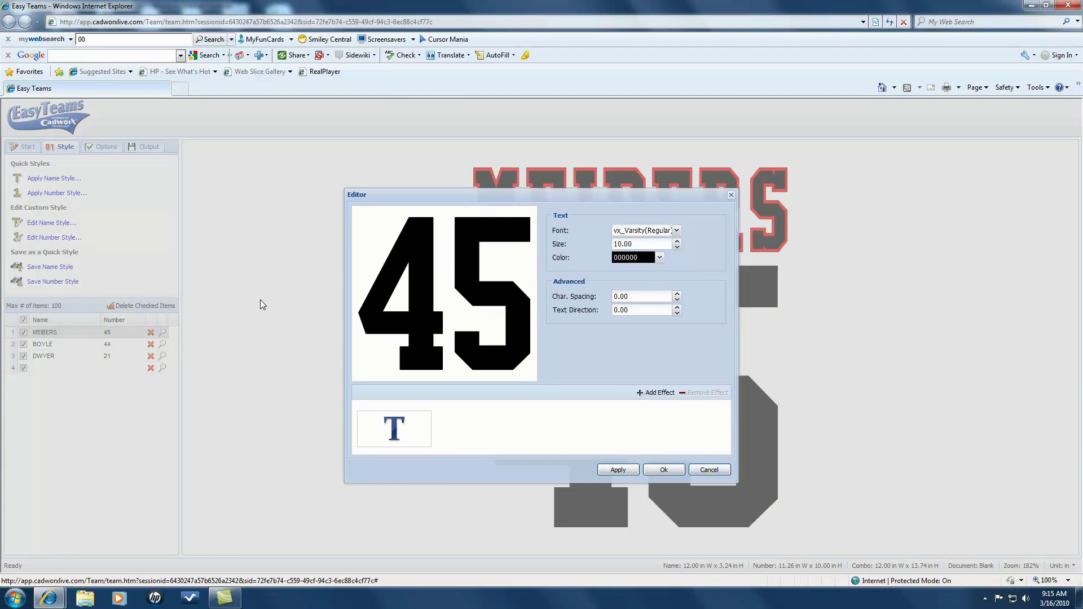
left_click(659, 395)
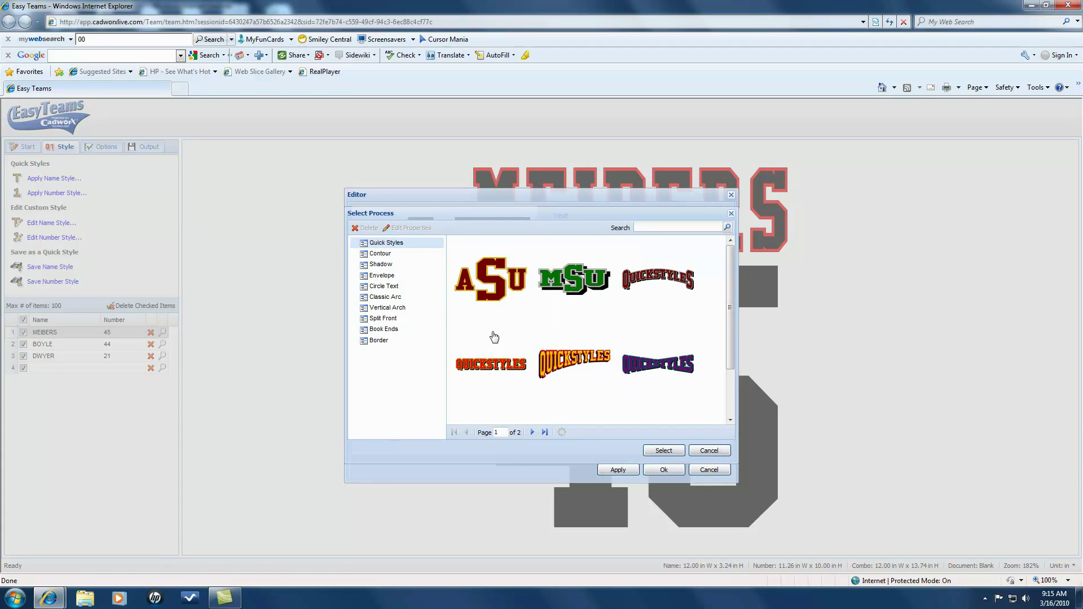
left_click(383, 255)
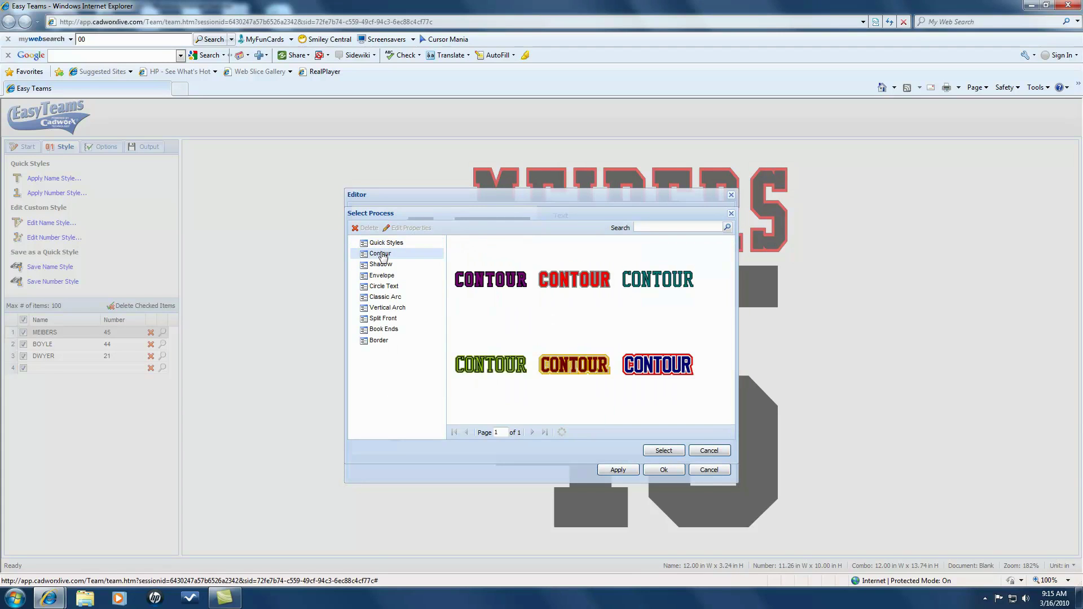
left_click(502, 282)
left_click(664, 451)
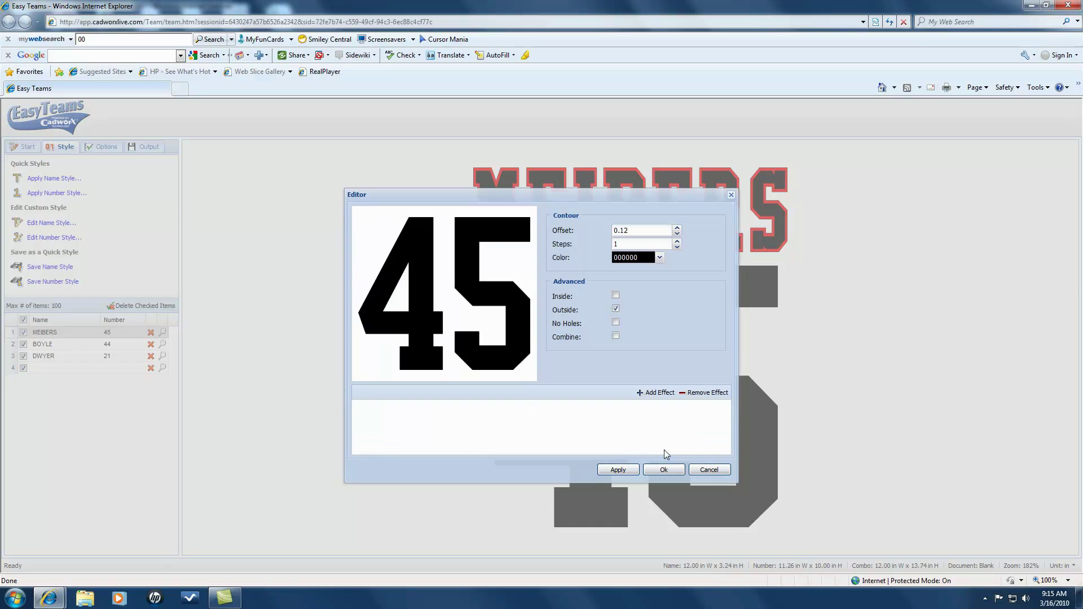
left_click(659, 258)
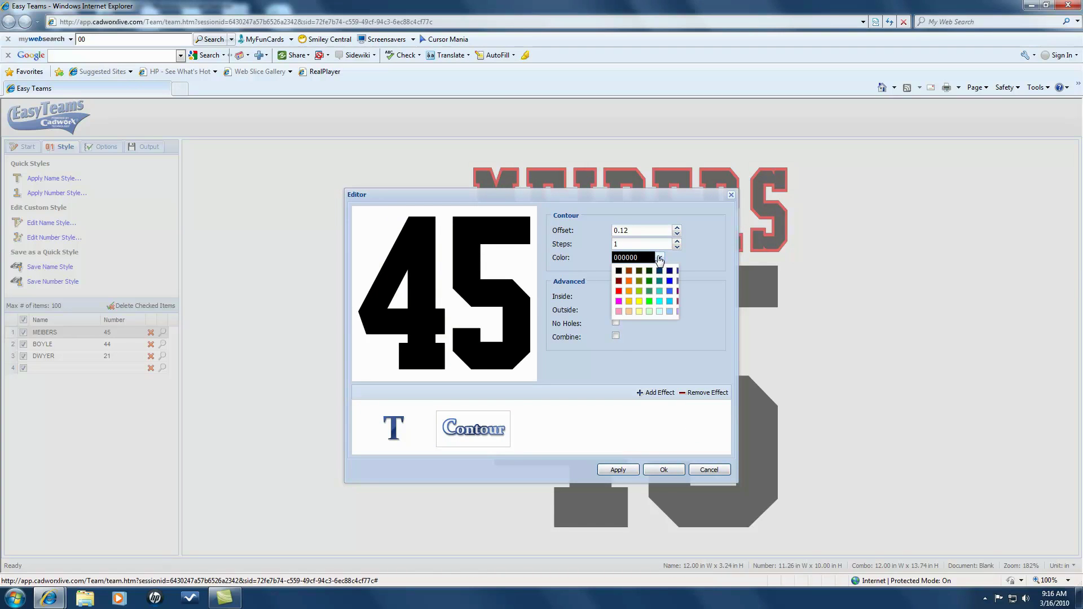
left_click(617, 291)
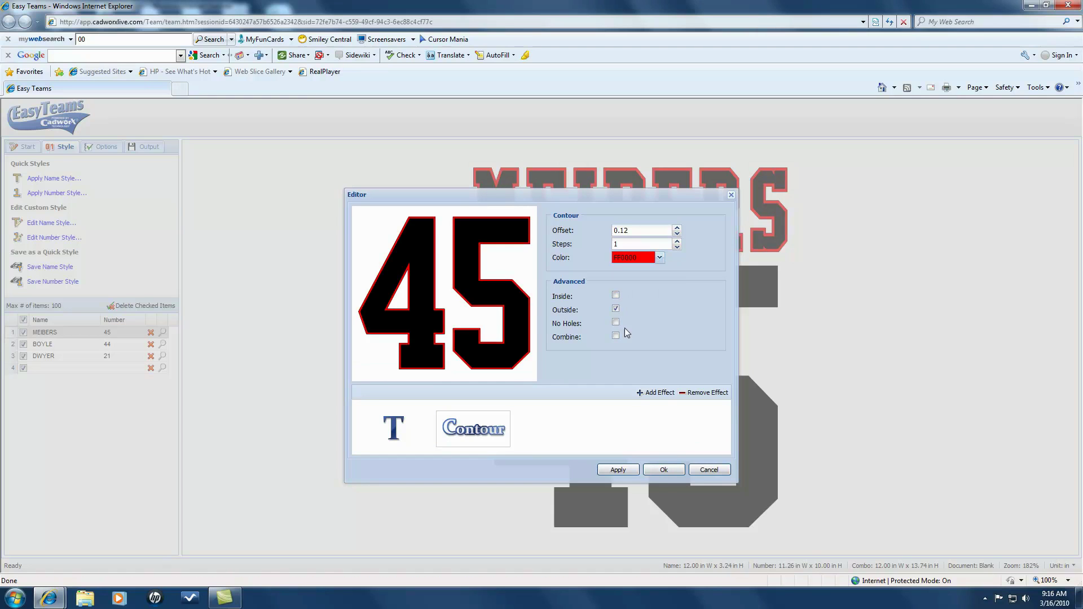
left_click(658, 471)
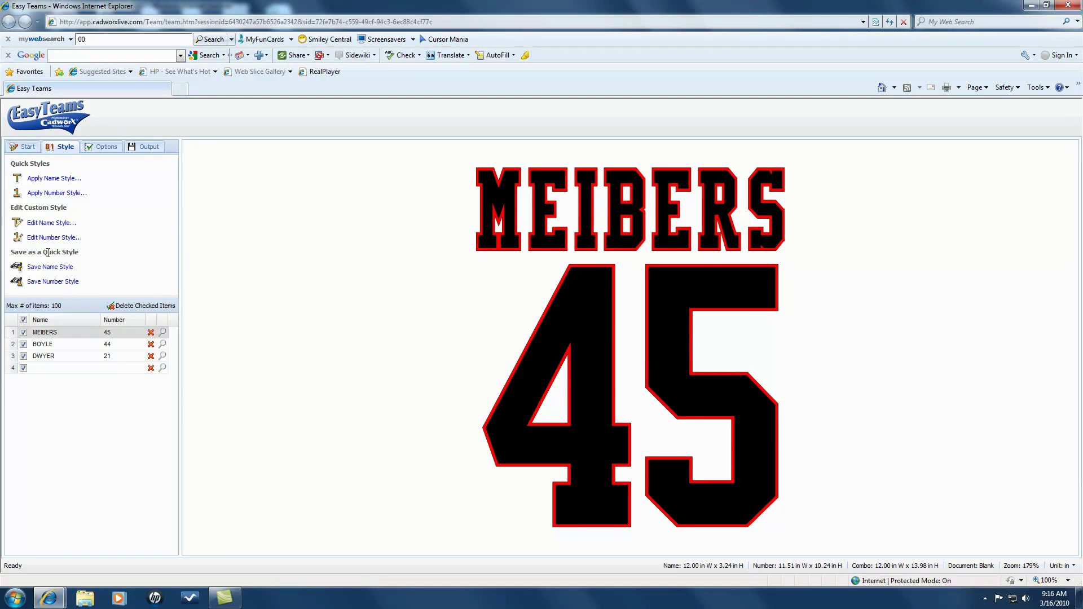
Step: Reduce the text size of the custom name style to 2.76
left_click(45, 223)
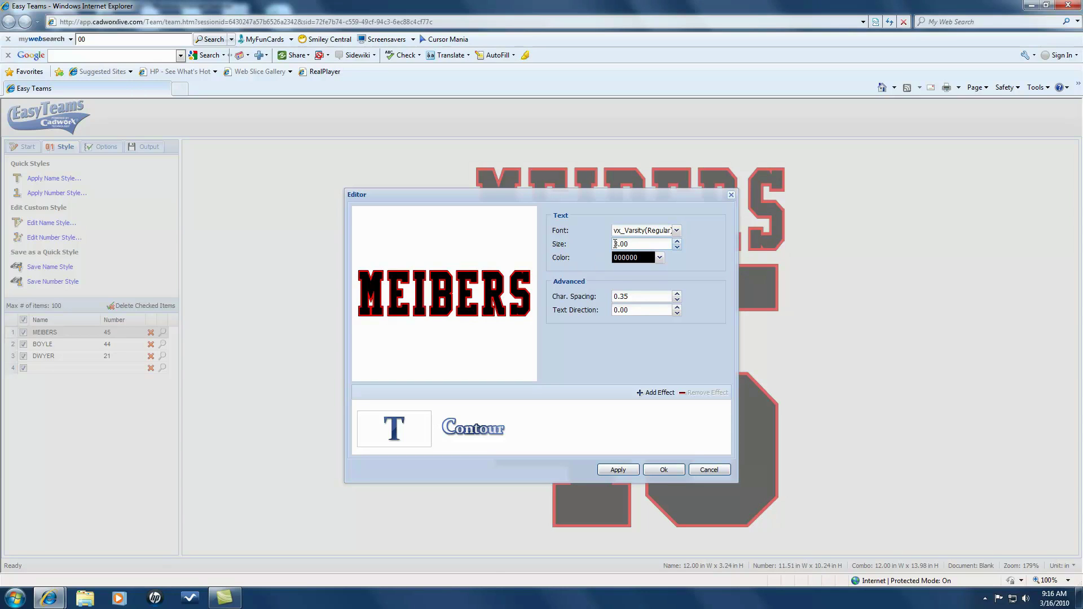
key("BackSpace")
key("BackSpace")
key("BackSpace")
key("BackSpace")
type("3.")
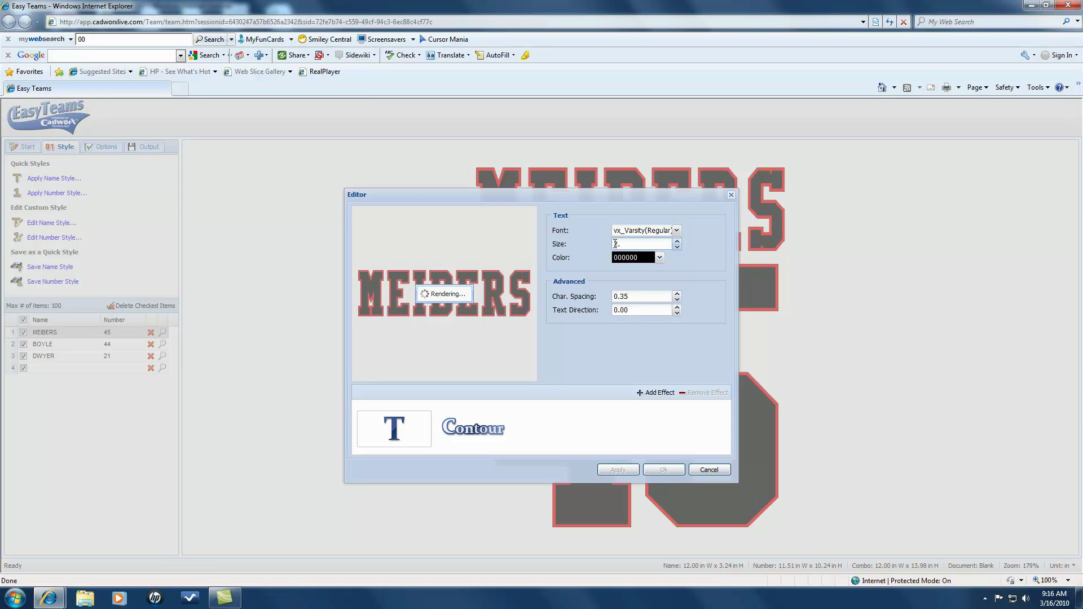
type("7")
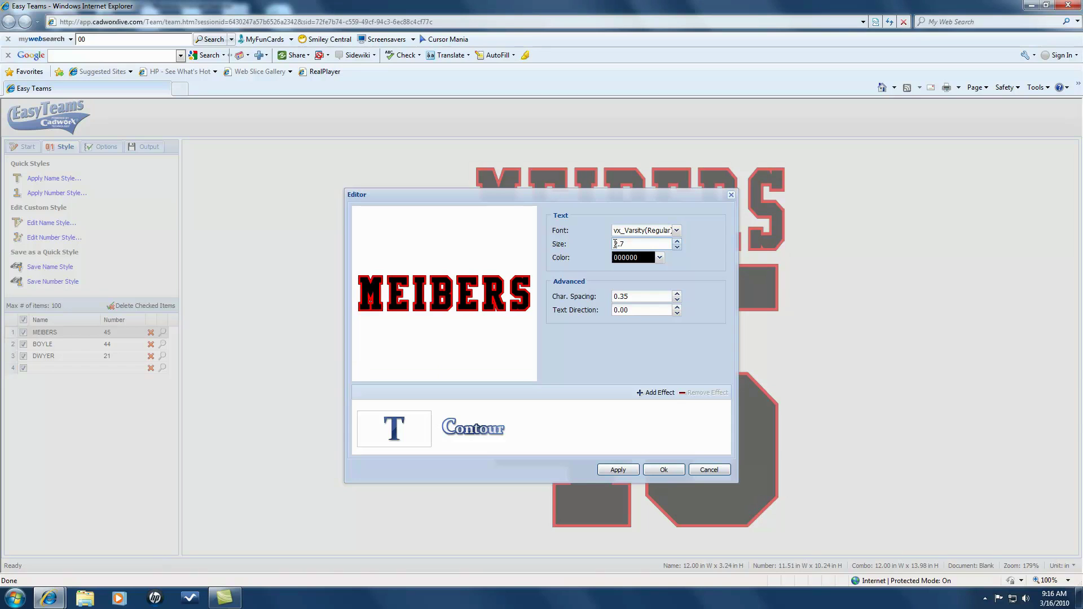
type("6")
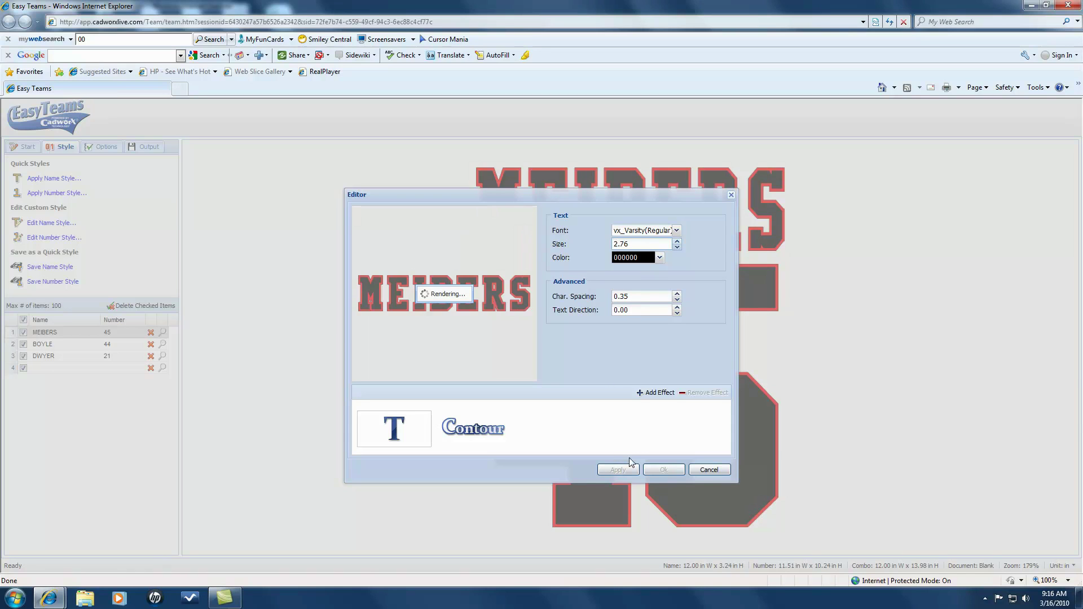
left_click(663, 470)
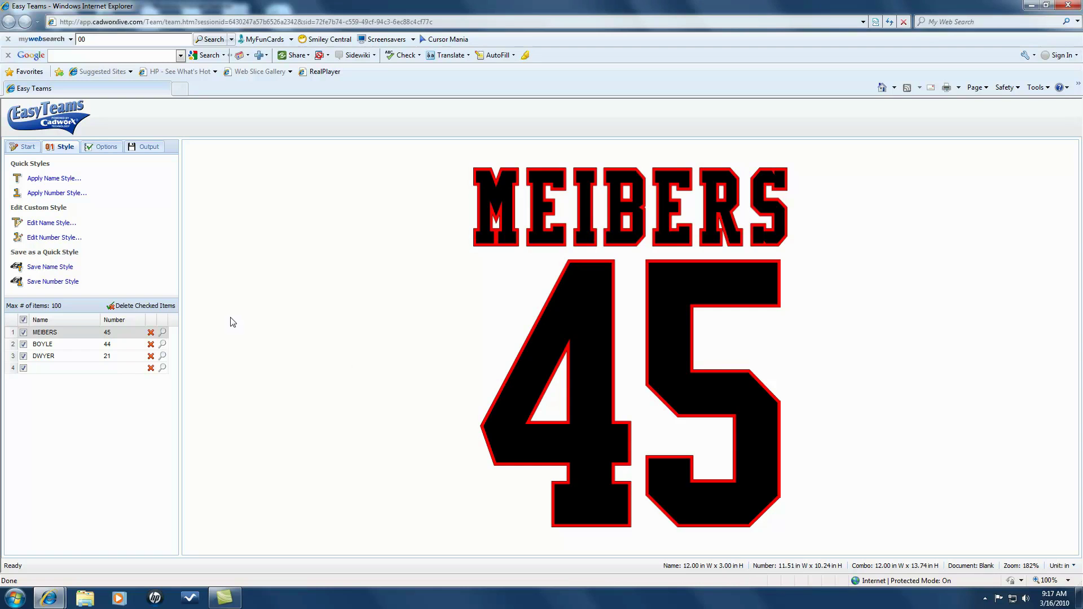
Step: Reduce the text size of the custom number style to 9.76
left_click(49, 241)
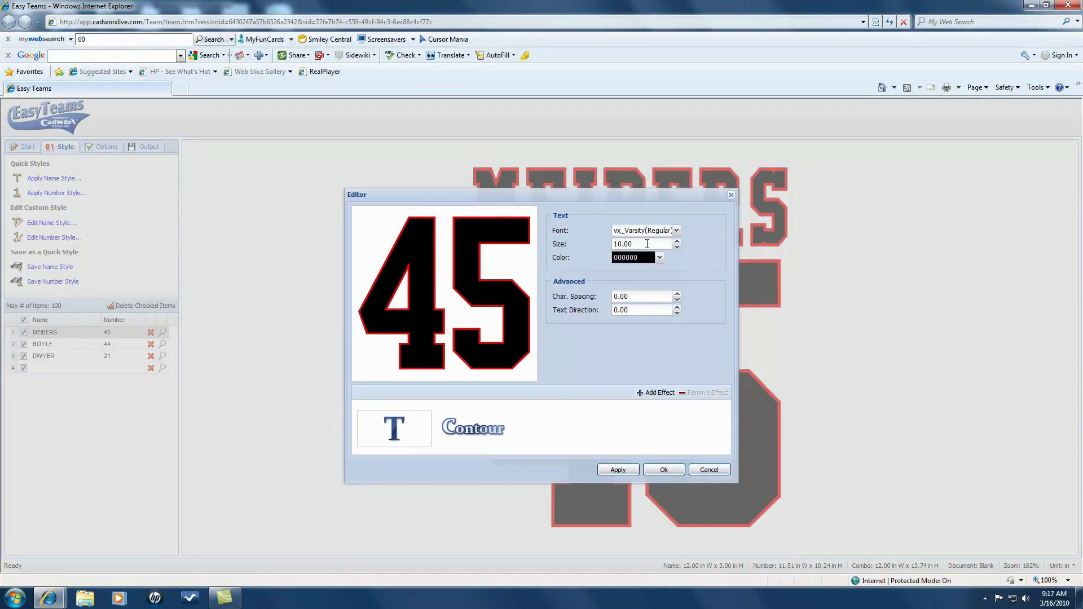
left_click_drag(646, 243, 594, 249)
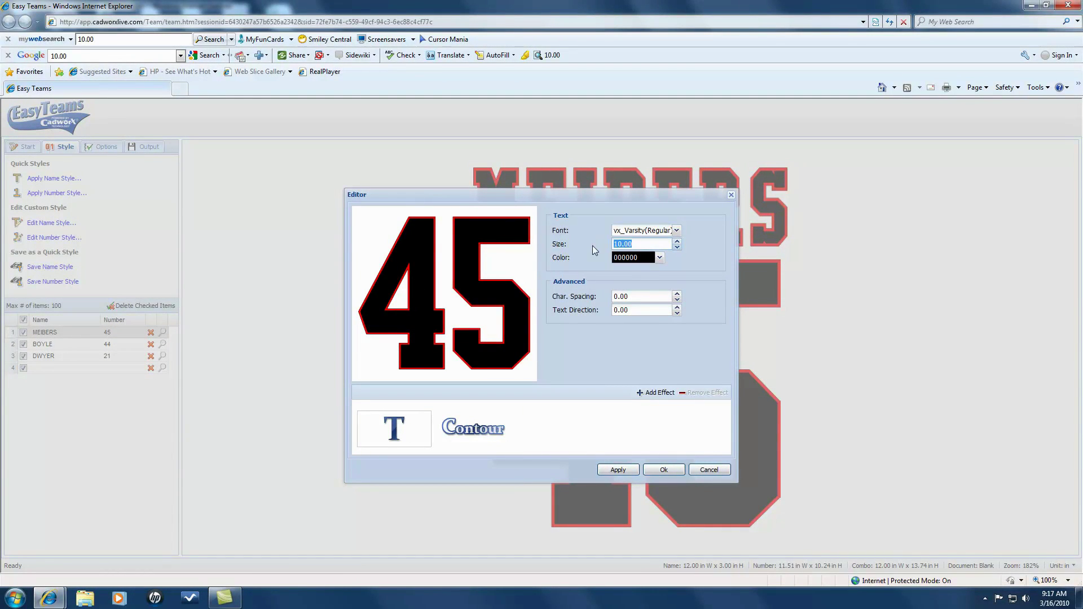
type("9.76")
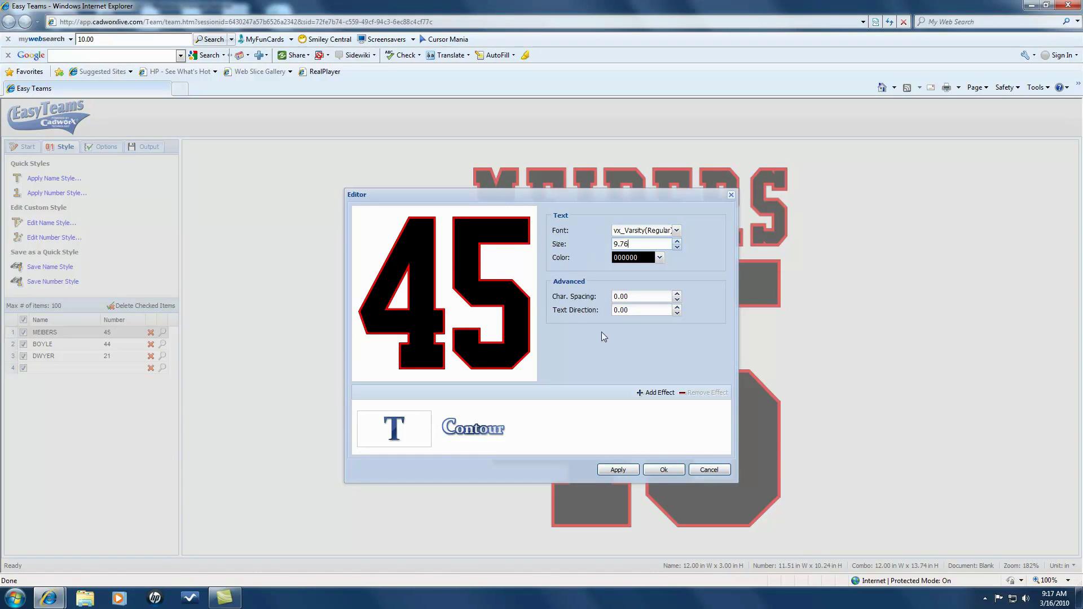
left_click(663, 473)
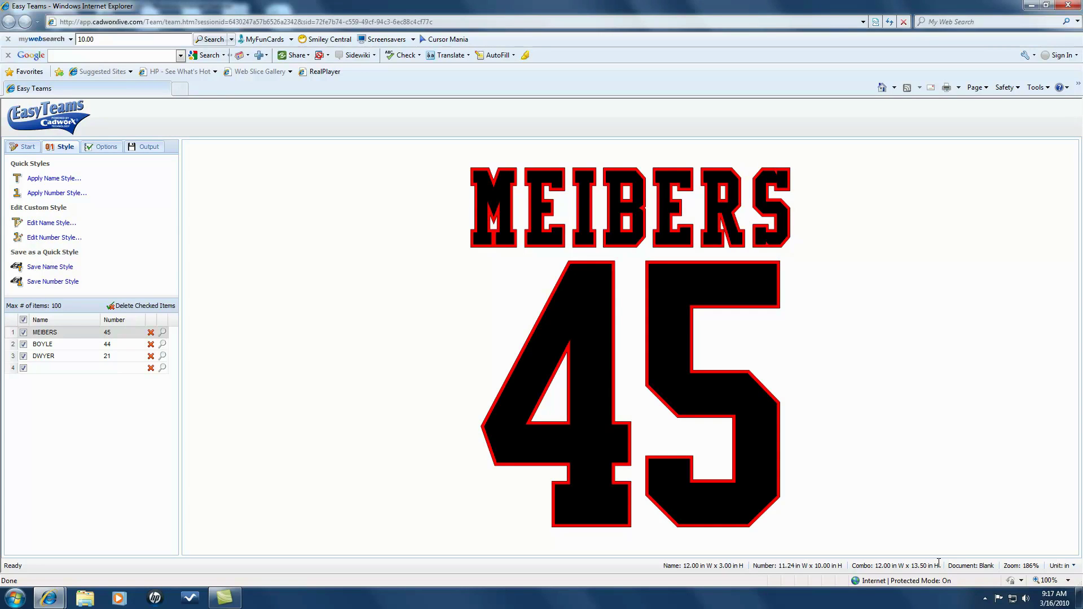
Step: Preview the second and third roster entries, and review the sizing options and the available save and export choices
left_click(163, 345)
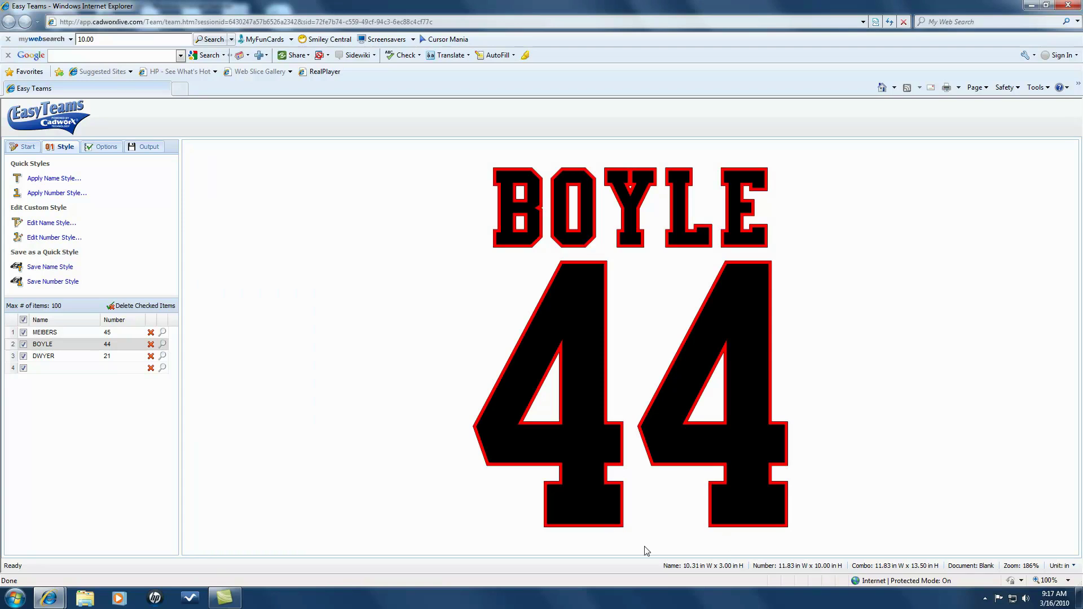
left_click(163, 357)
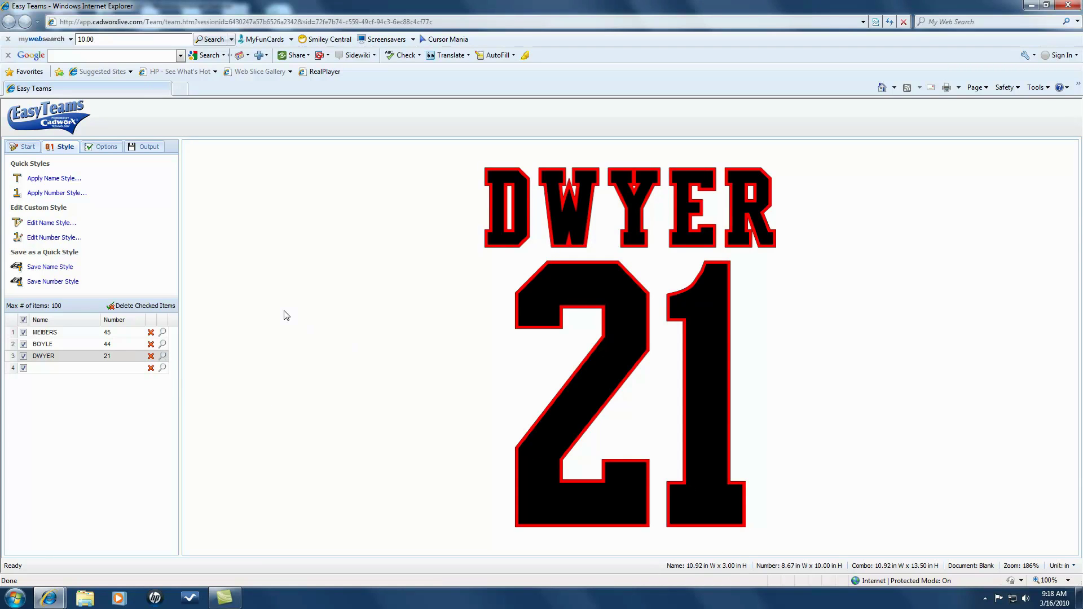
left_click(104, 148)
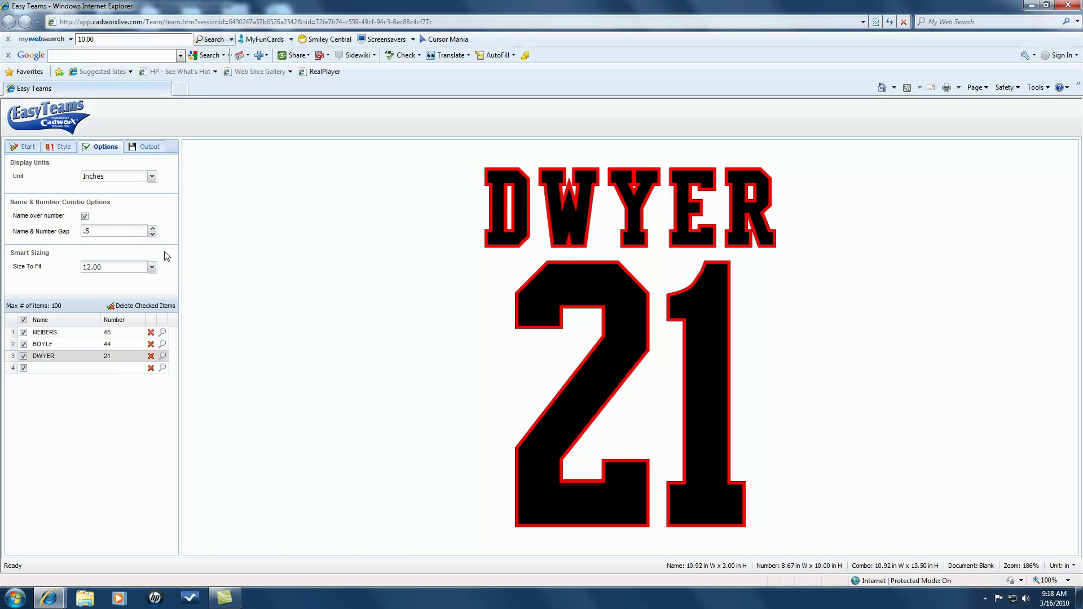
left_click(150, 149)
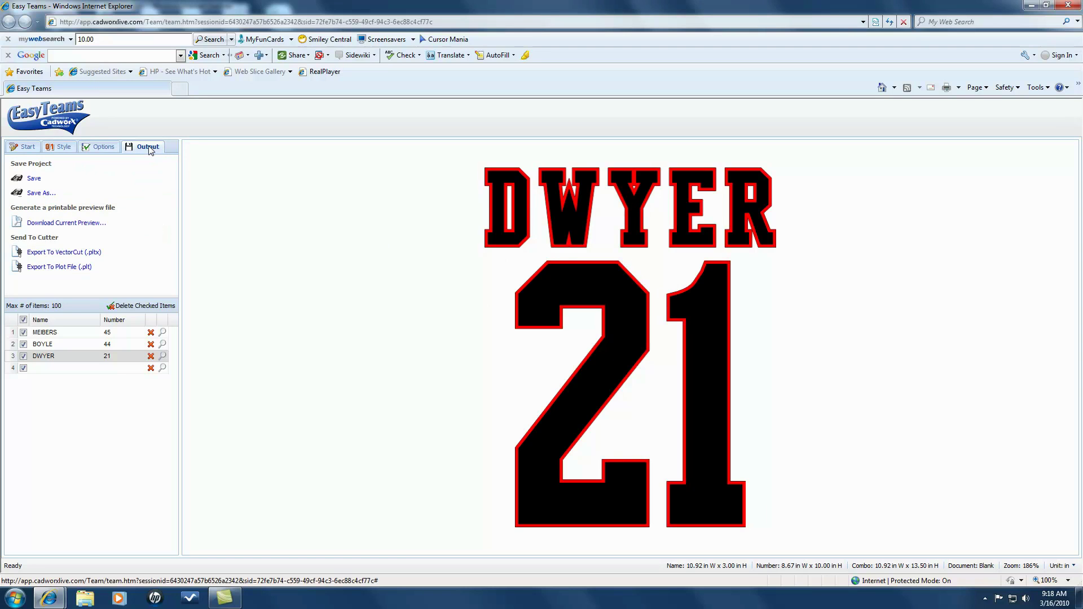